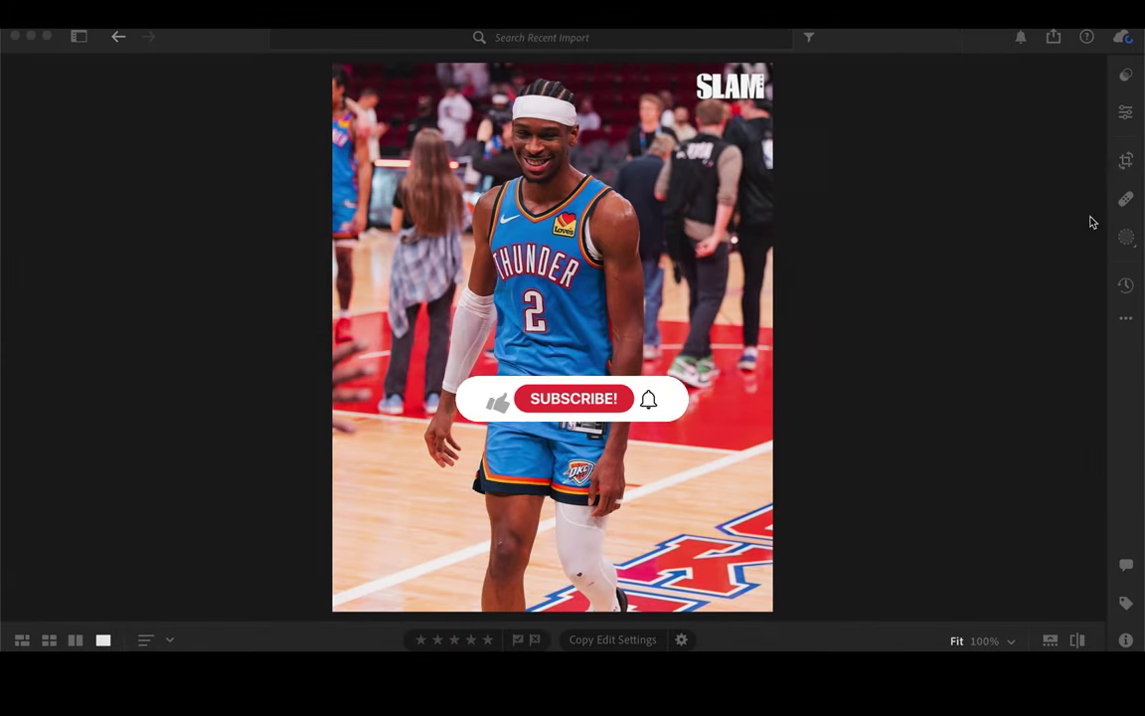
Apply a Recommended Lightroom preset to the basketball photo and raise its Amount to 108
left_click(1127, 77)
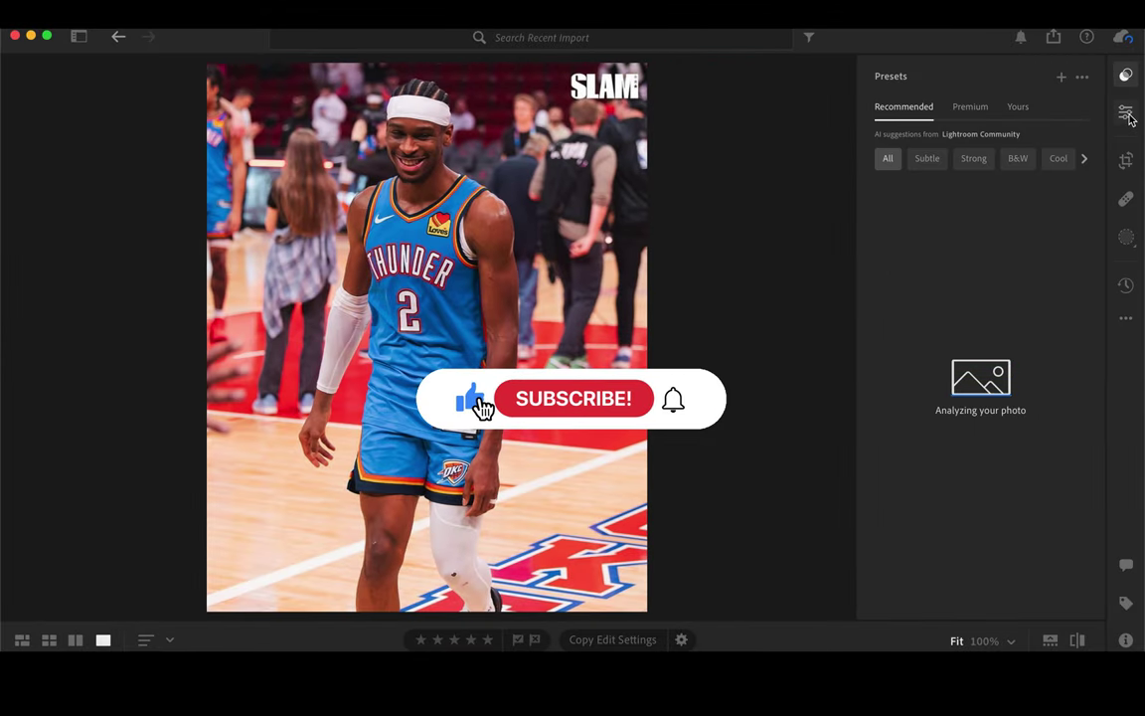
left_click(1127, 114)
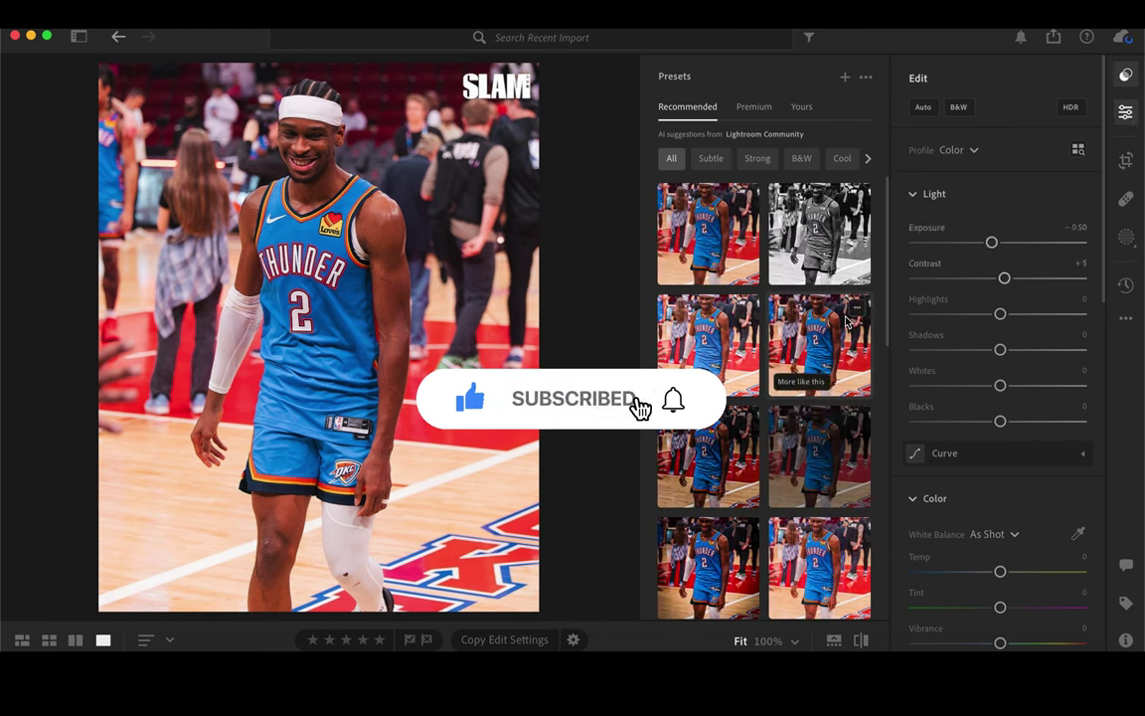
scroll(828, 331, "down", 2)
scroll(828, 331, "up", 1)
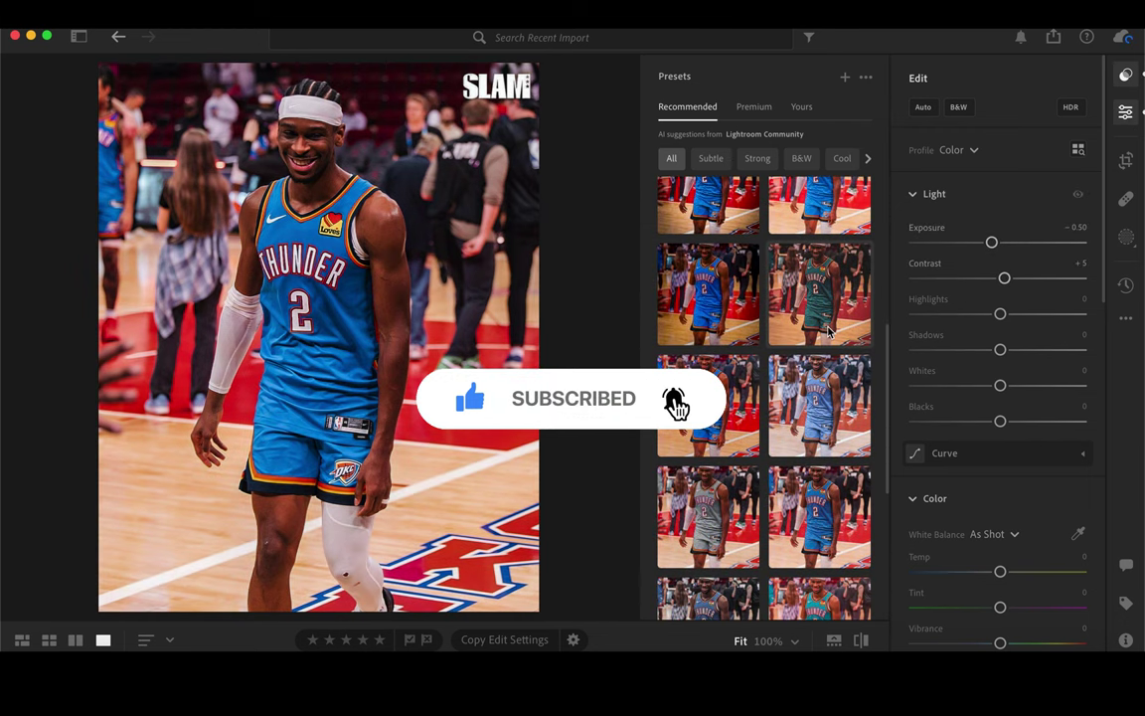
left_click(698, 288)
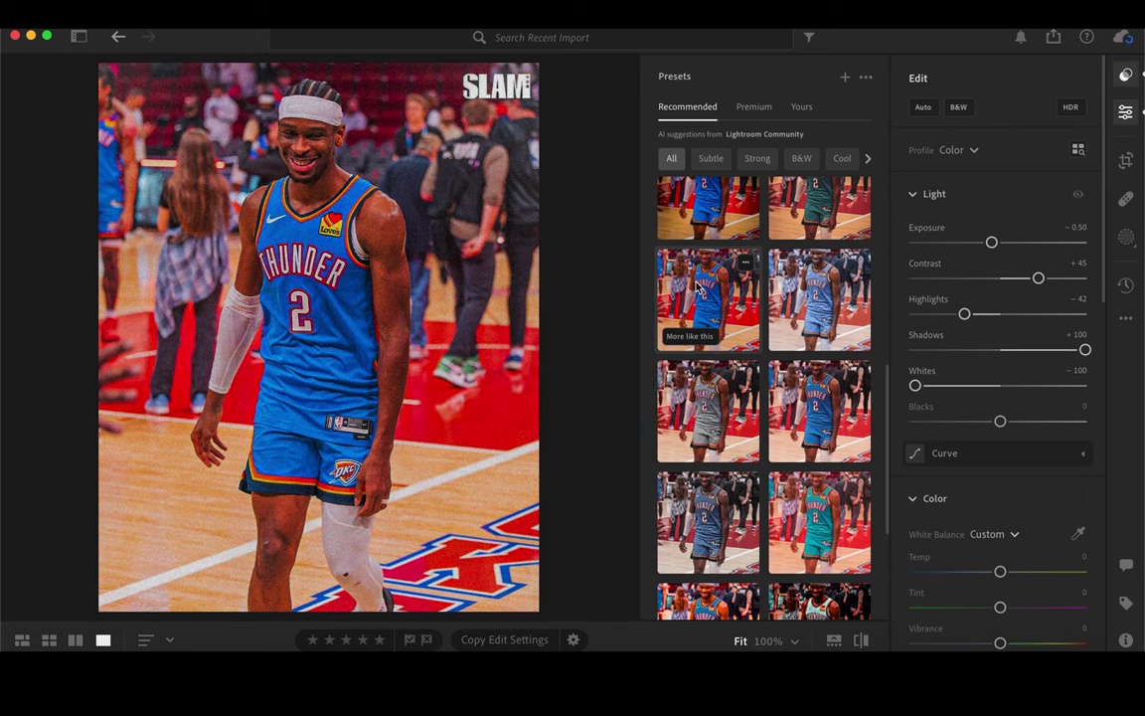
left_click(698, 288)
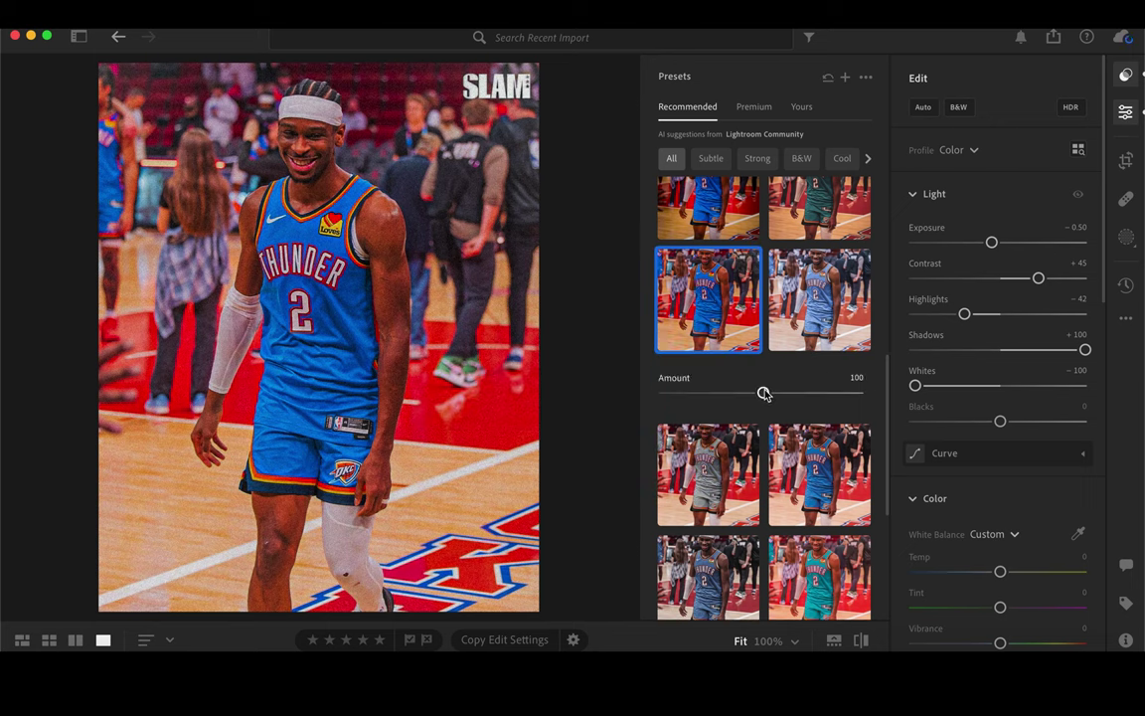
left_click_drag(763, 394, 771, 394)
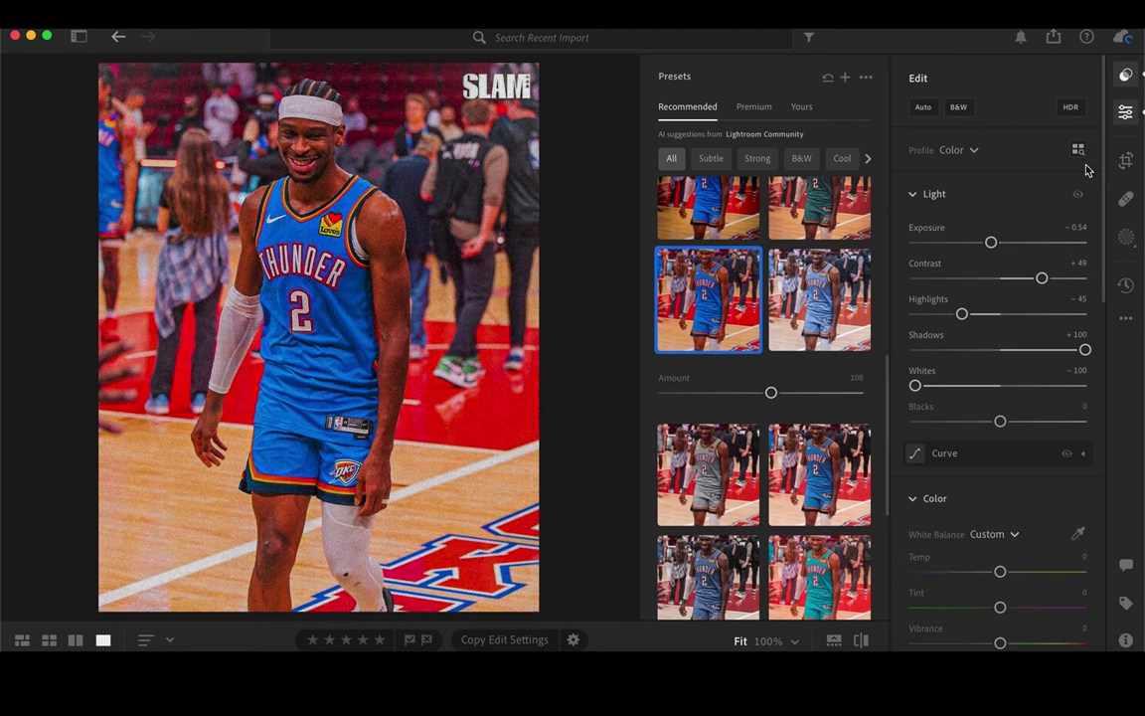
left_click_drag(1107, 177, 1127, 540)
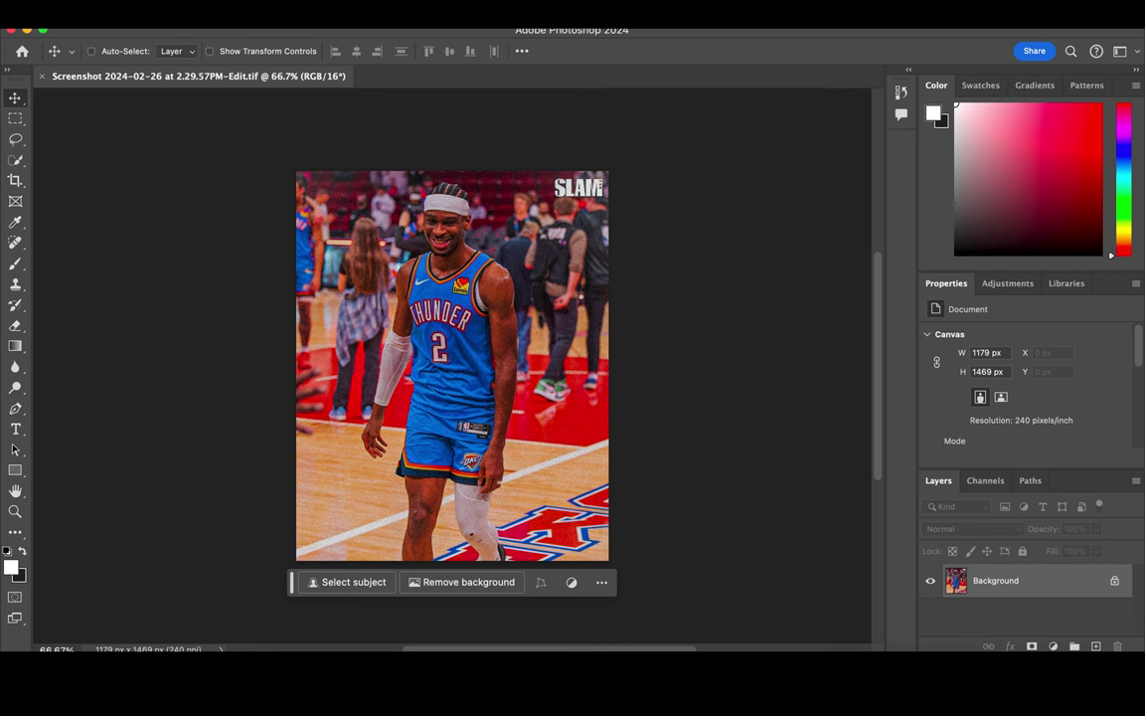
Duplicate the photo layer and mask the copy to the player using Select Subject
key("ctrl+j")
scroll(395, 156, "up", 3)
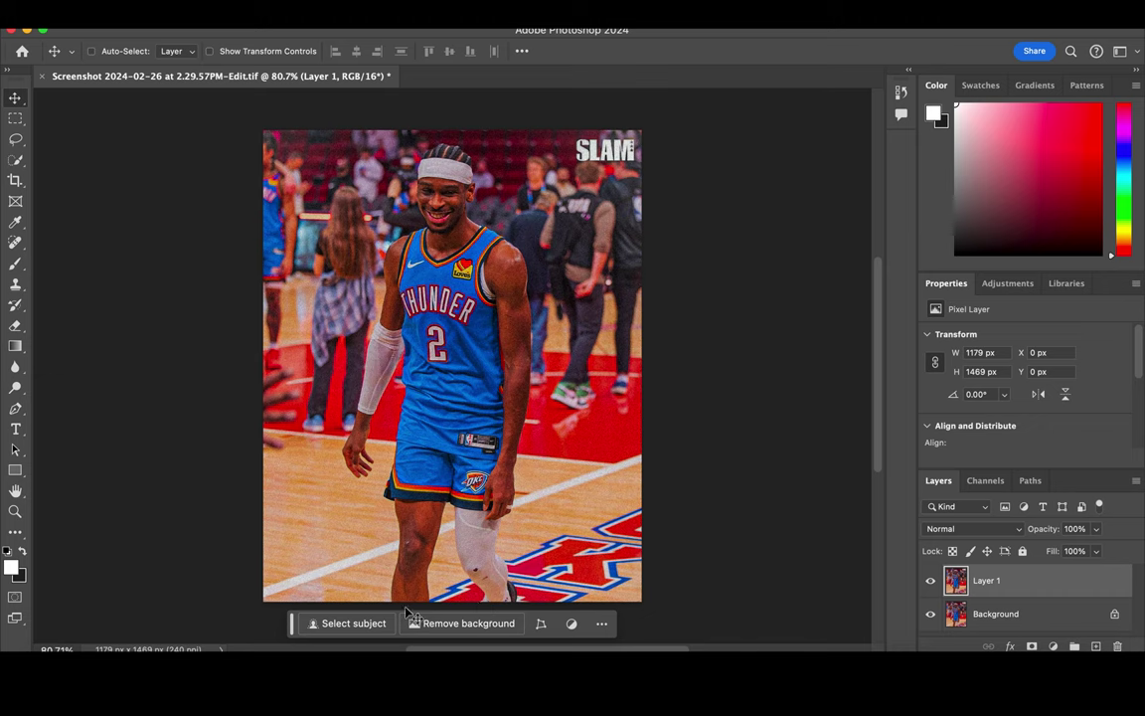
left_click(360, 623)
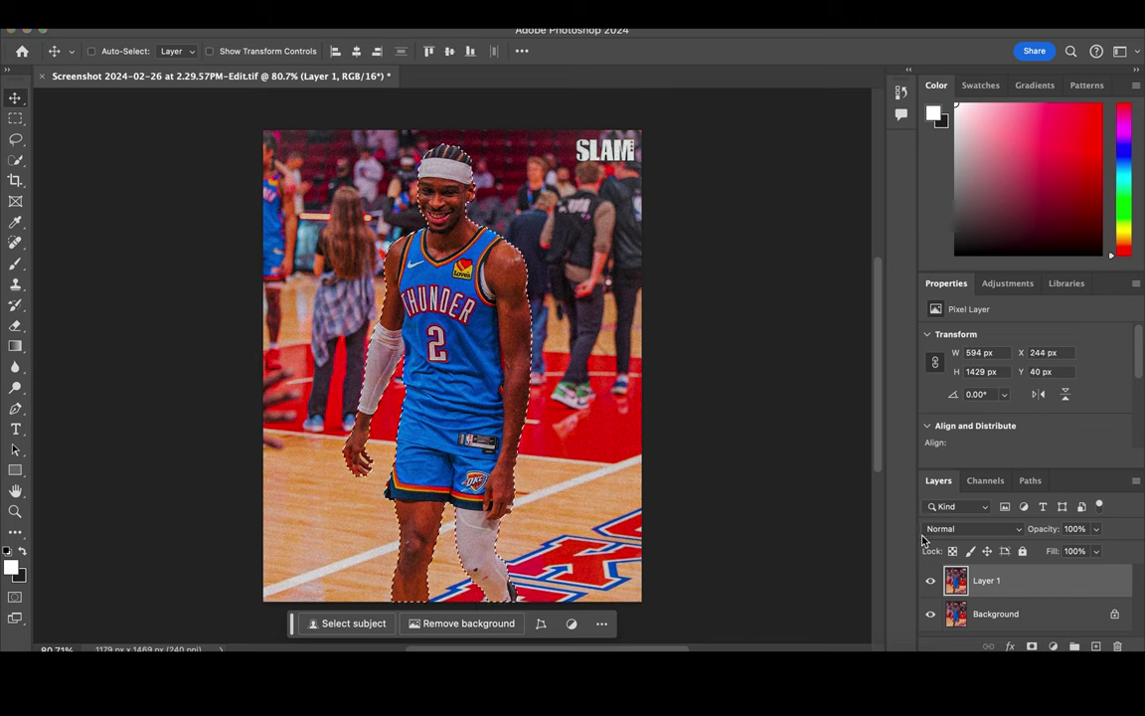
left_click(1032, 645)
left_click(1035, 618)
left_click(1054, 638)
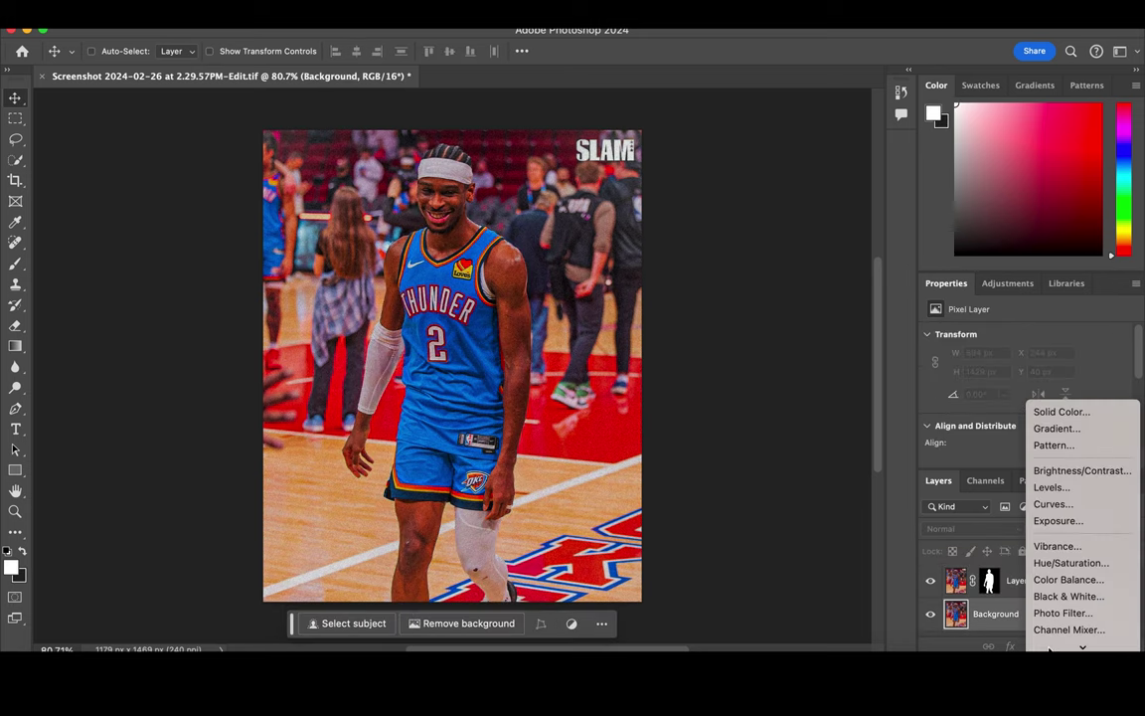
Add a Gradient fill layer with its left stop set to a vivid jersey-sampled blue
left_click(1087, 437)
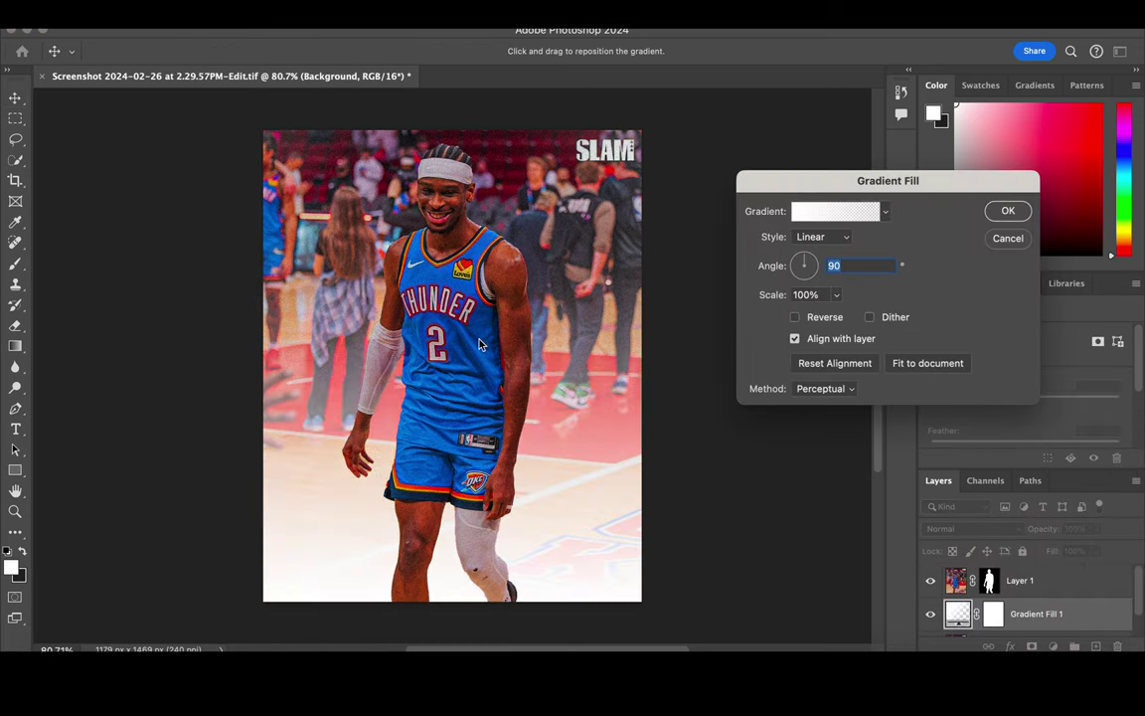
left_click(825, 211)
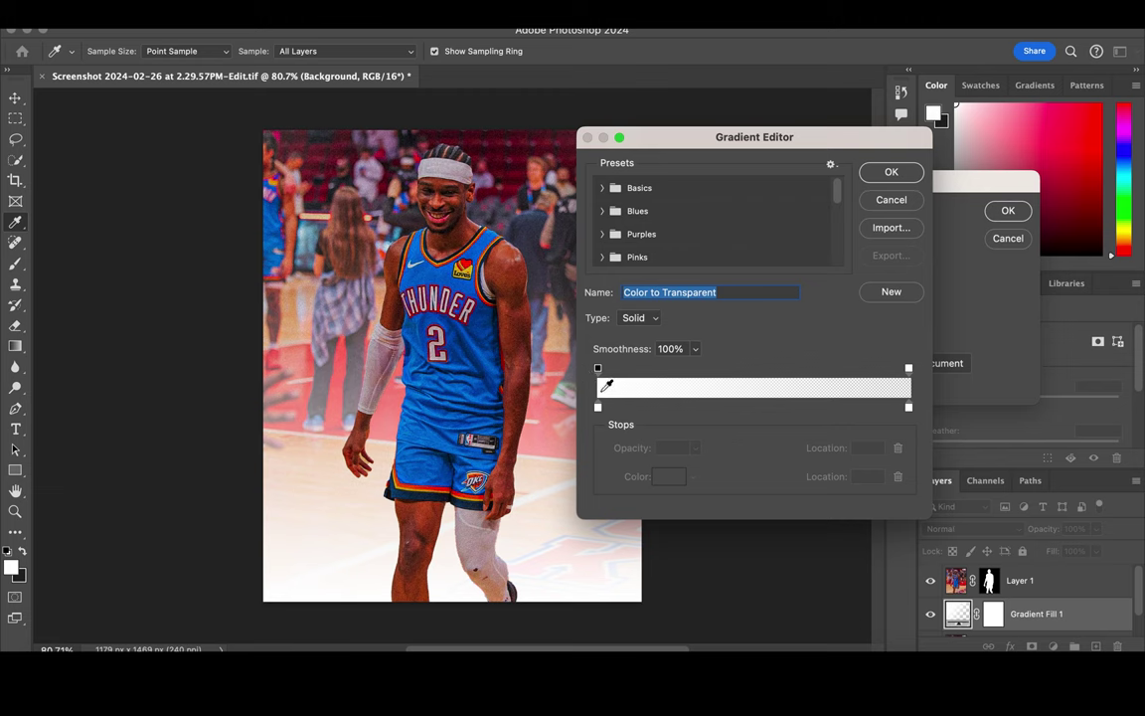
left_click(598, 409)
left_click(666, 477)
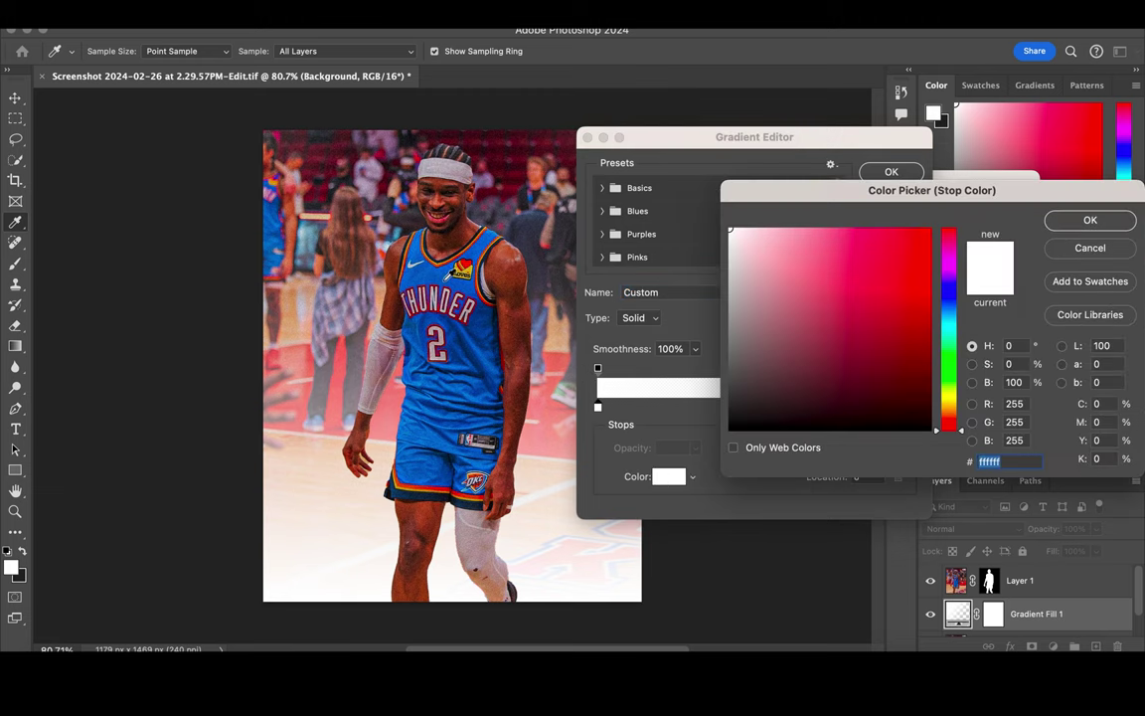
left_click(398, 253)
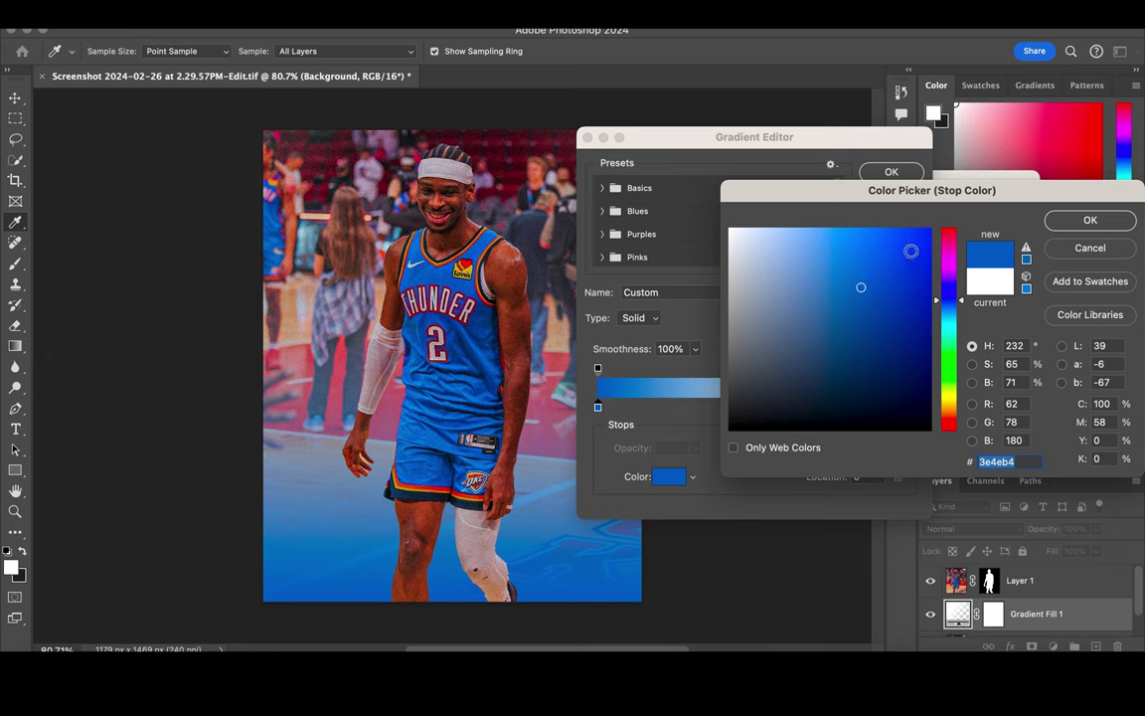
left_click(911, 250)
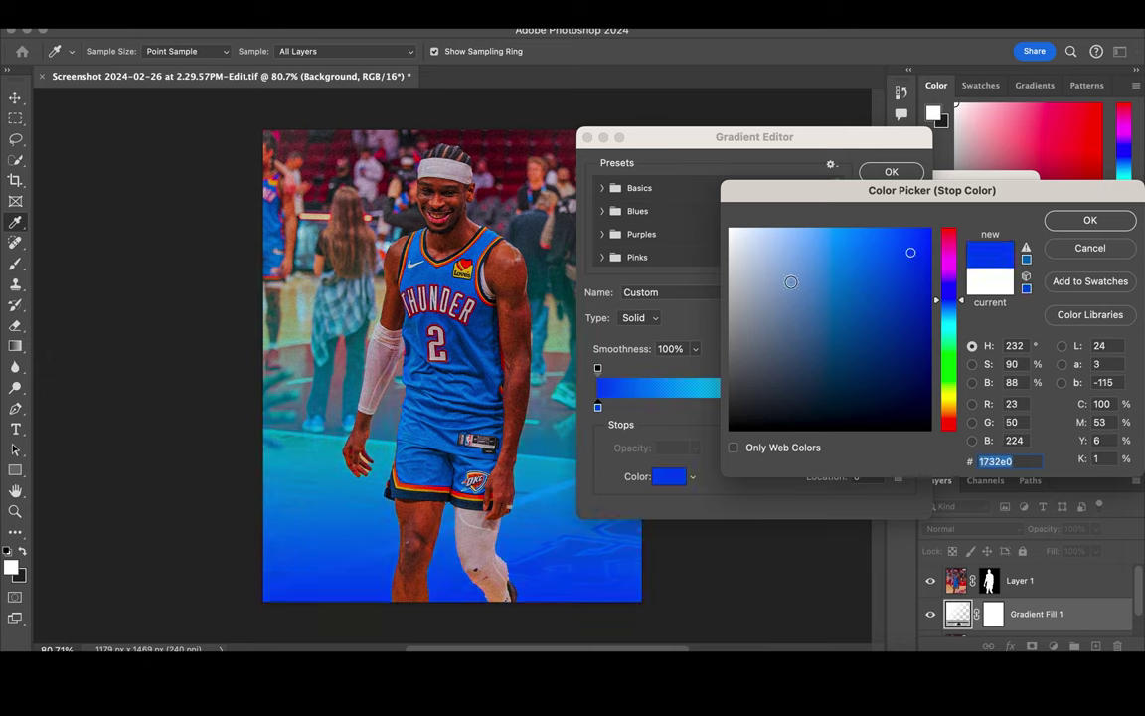
left_click(858, 262)
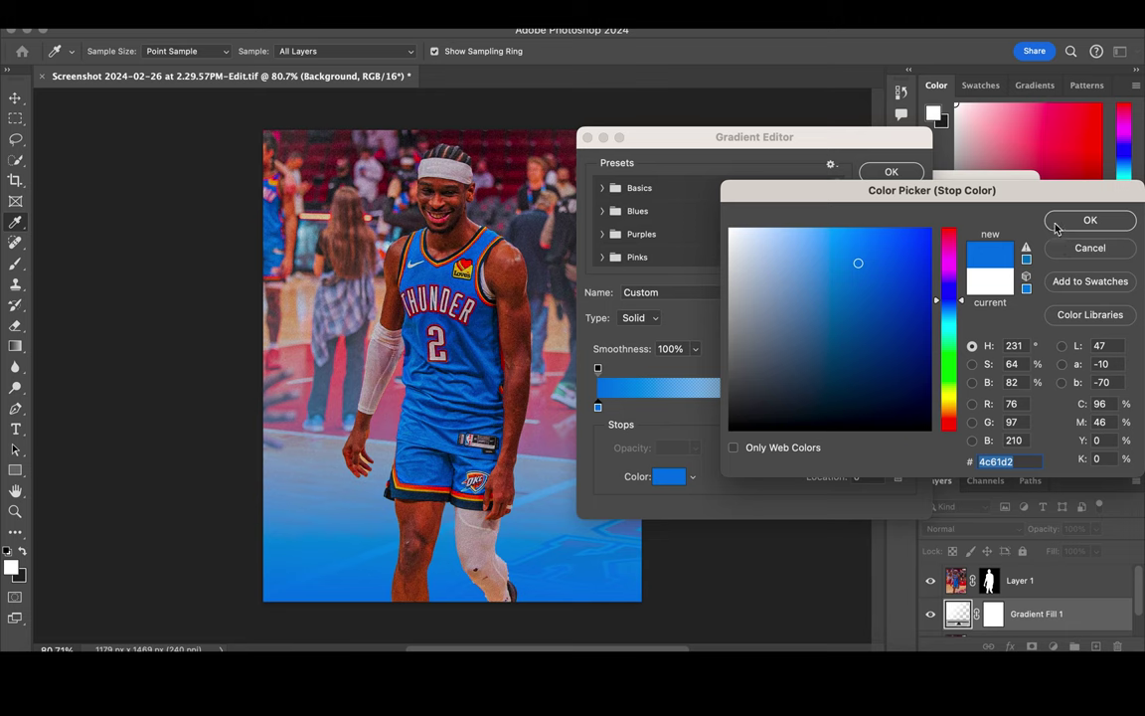
left_click(1057, 228)
Set the gradient's right stop to a red sampled from the photo and commit the fill
left_click(909, 407)
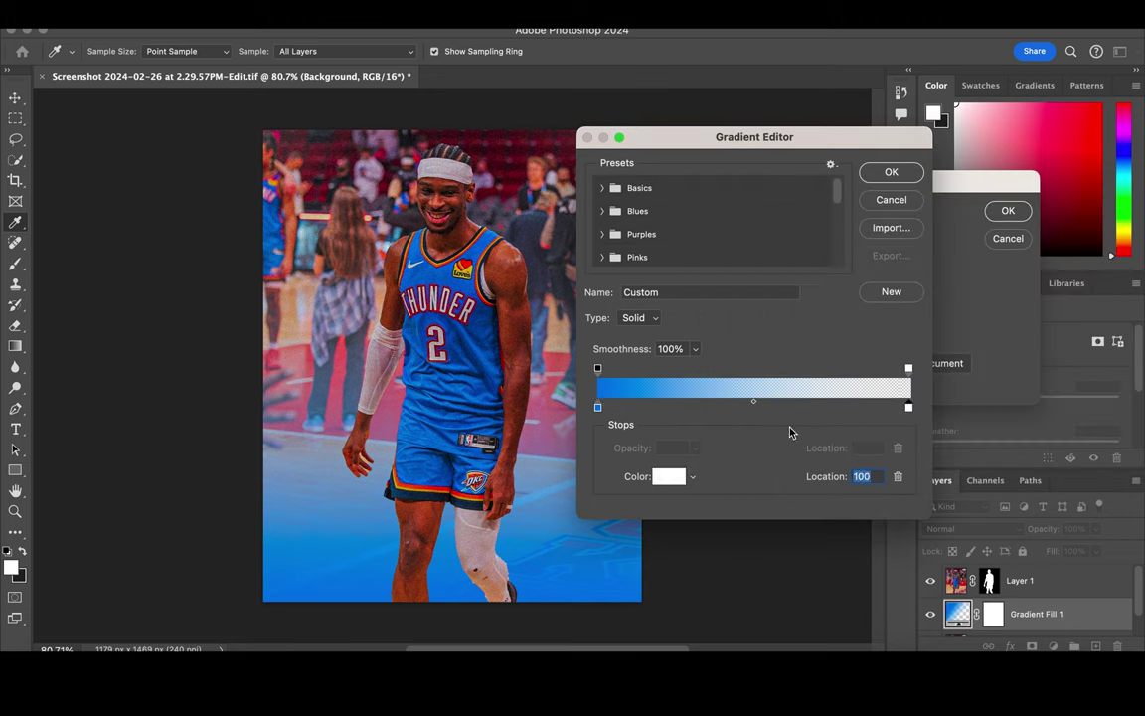
left_click(657, 486)
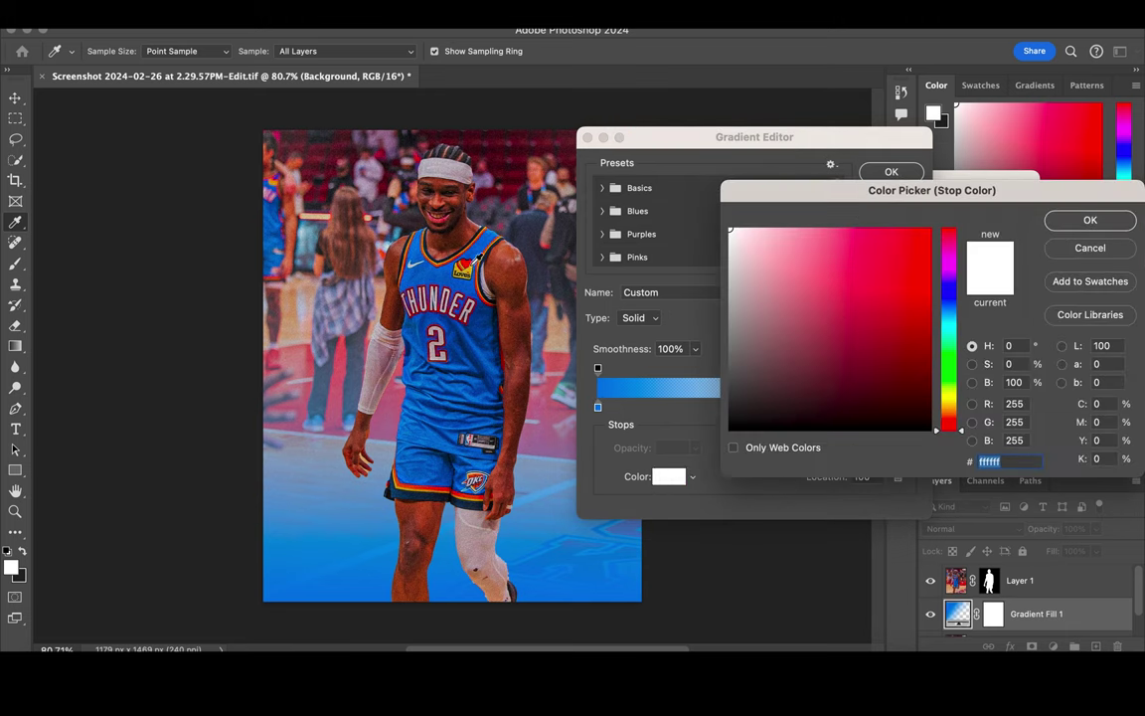
left_click(479, 278)
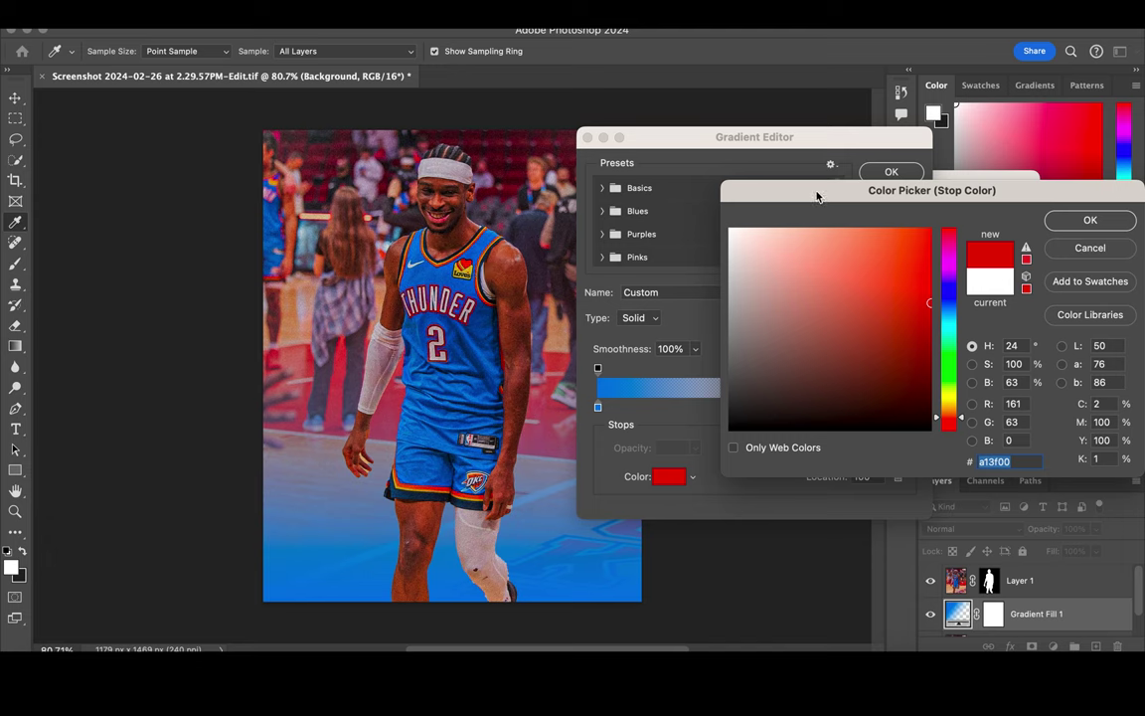
left_click(1099, 221)
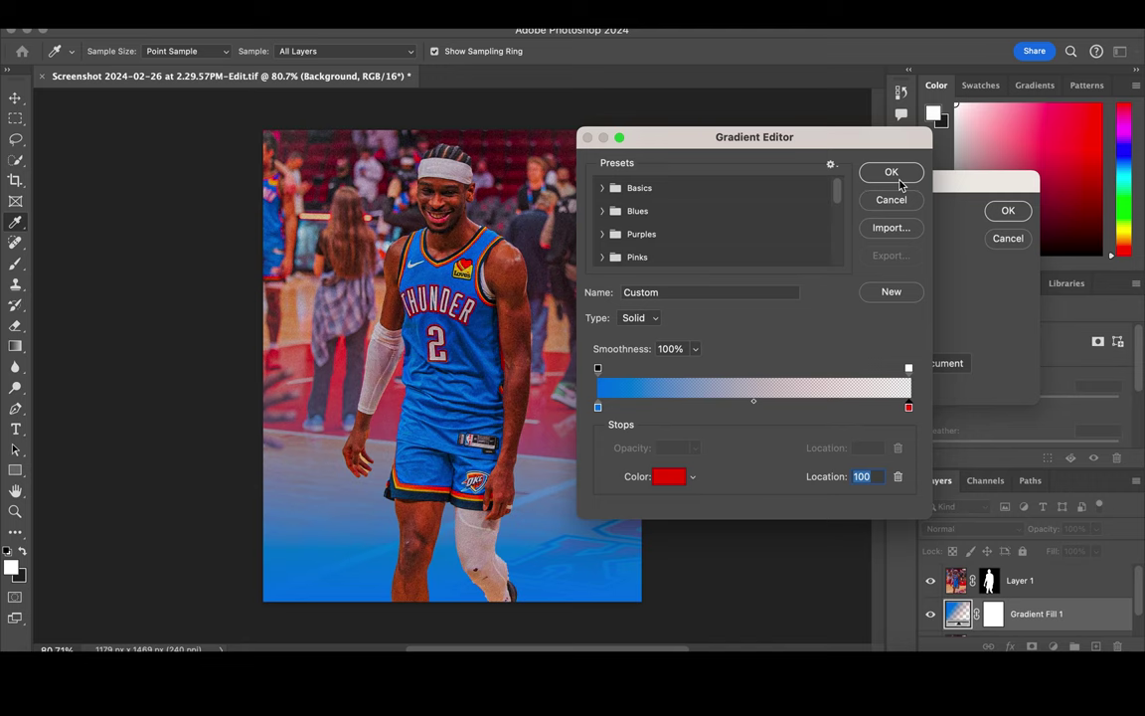
left_click(891, 174)
left_click(1007, 211)
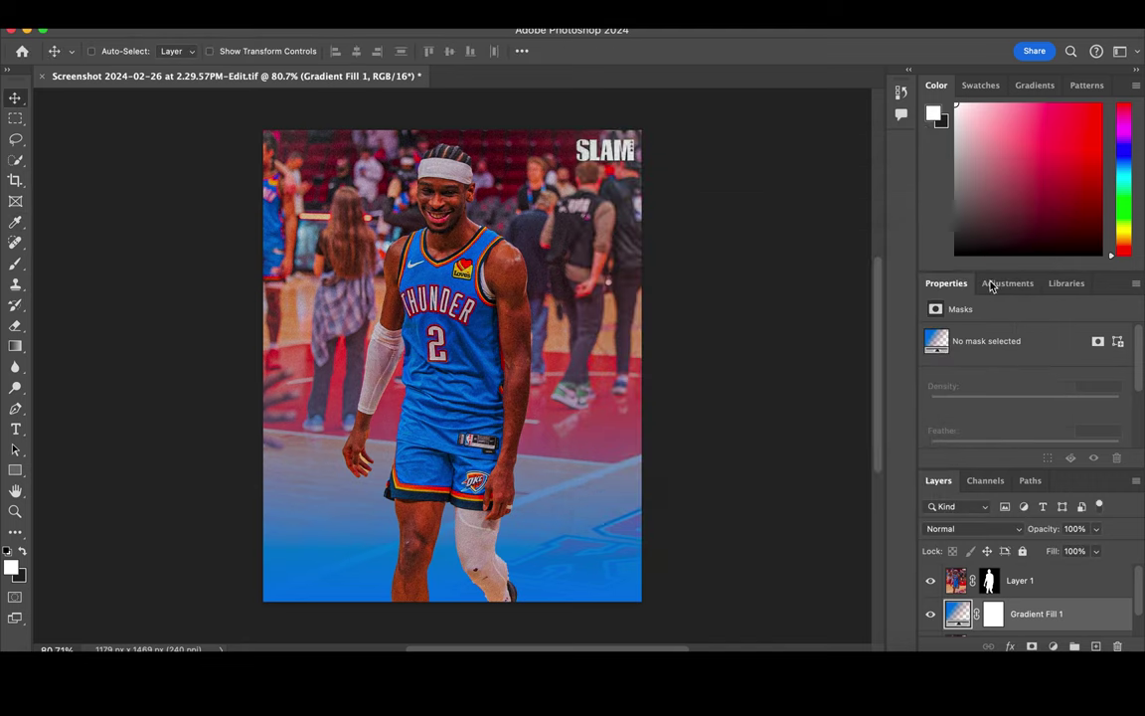
Add a colorized Hue/Saturation layer at saturation 0, placed beneath the gradient
left_click(1053, 646)
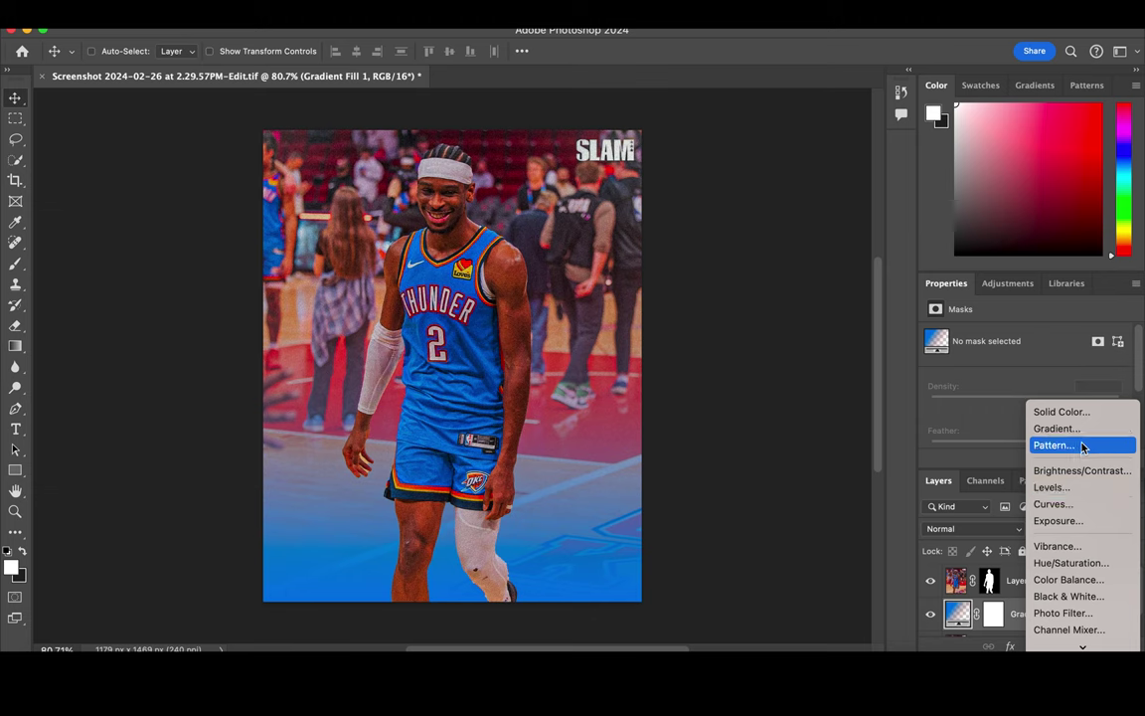
left_click(1077, 565)
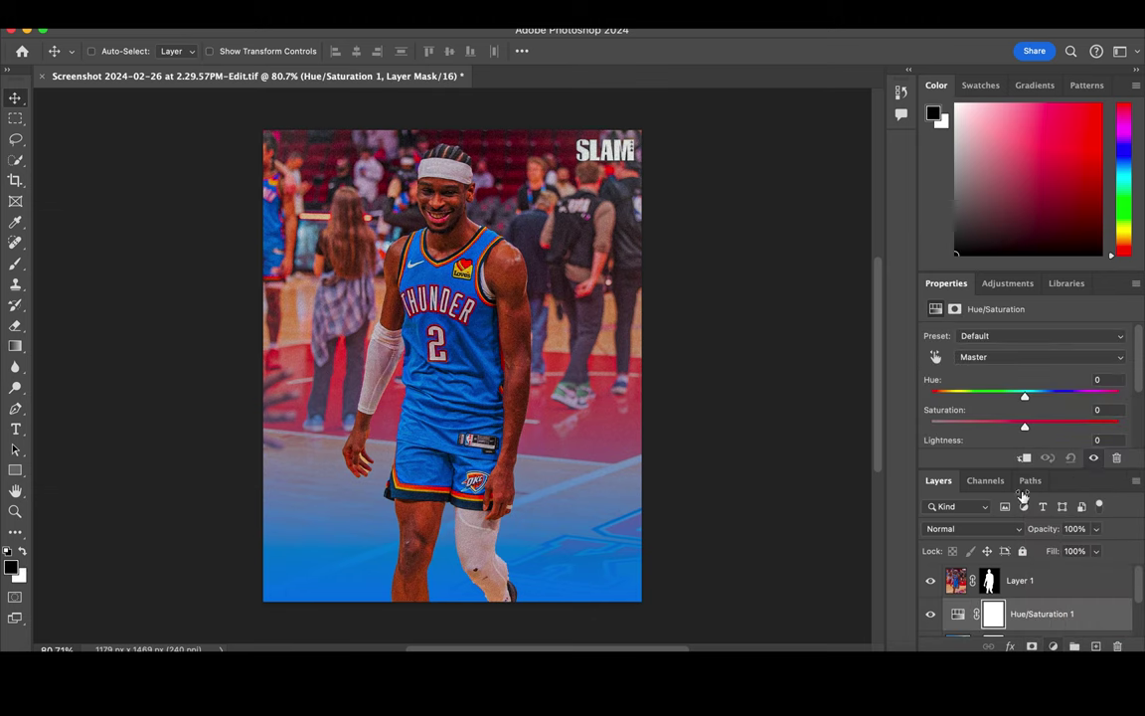
scroll(1040, 423, "down", 2)
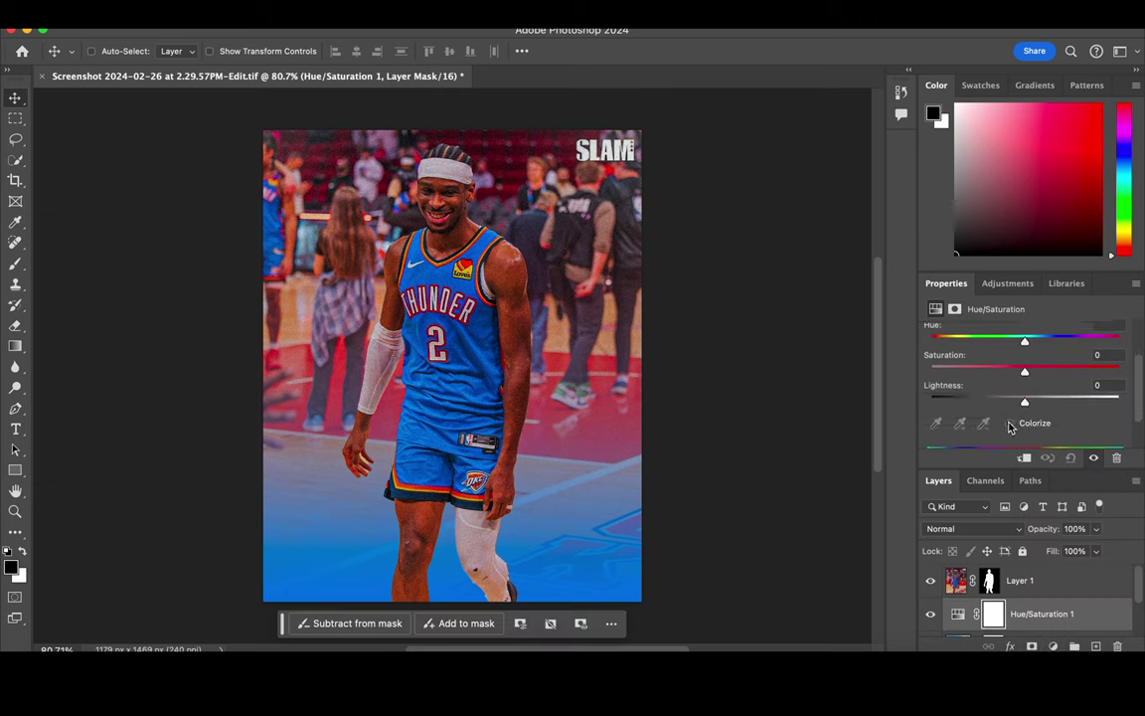
left_click(1009, 423)
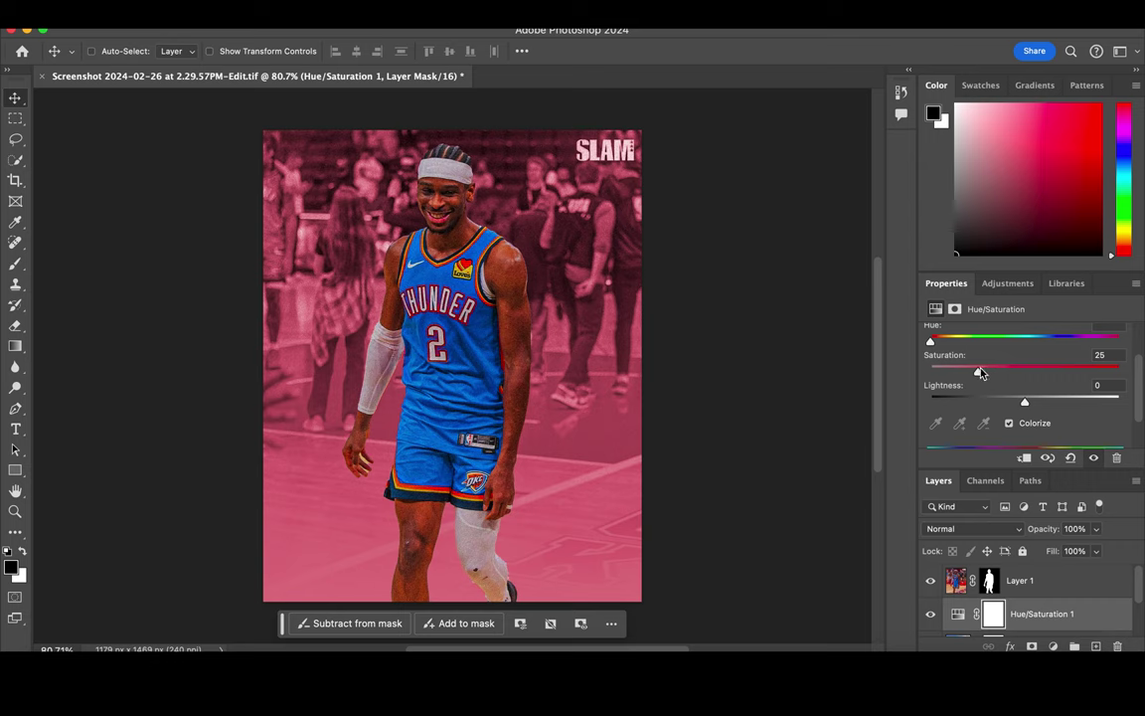
left_click_drag(979, 371, 912, 378)
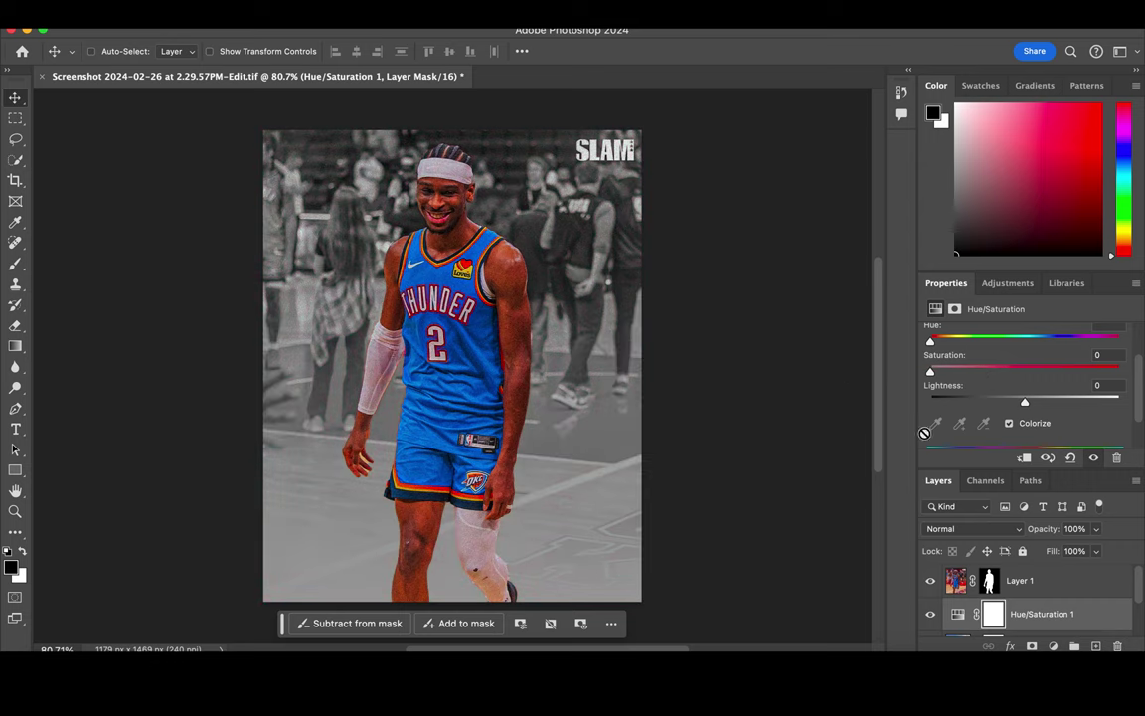
mouse_move(1044, 614)
left_mouse_down()
mouse_move(1069, 617)
mouse_move(982, 588)
left_mouse_up()
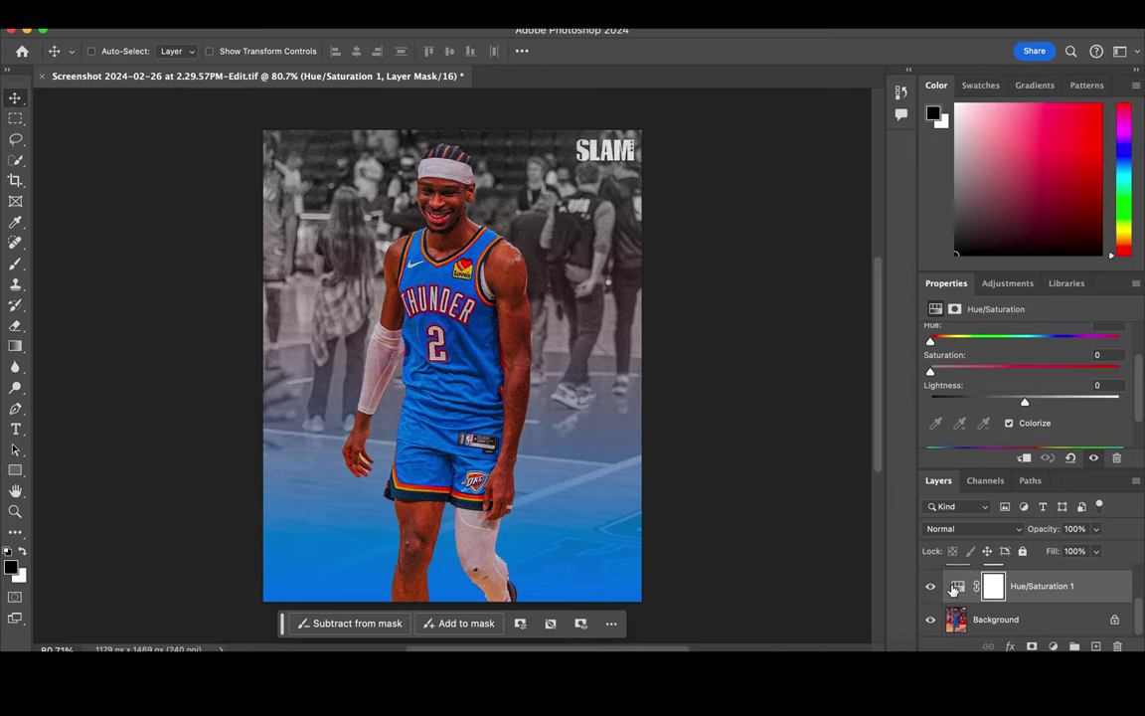
left_click(953, 589)
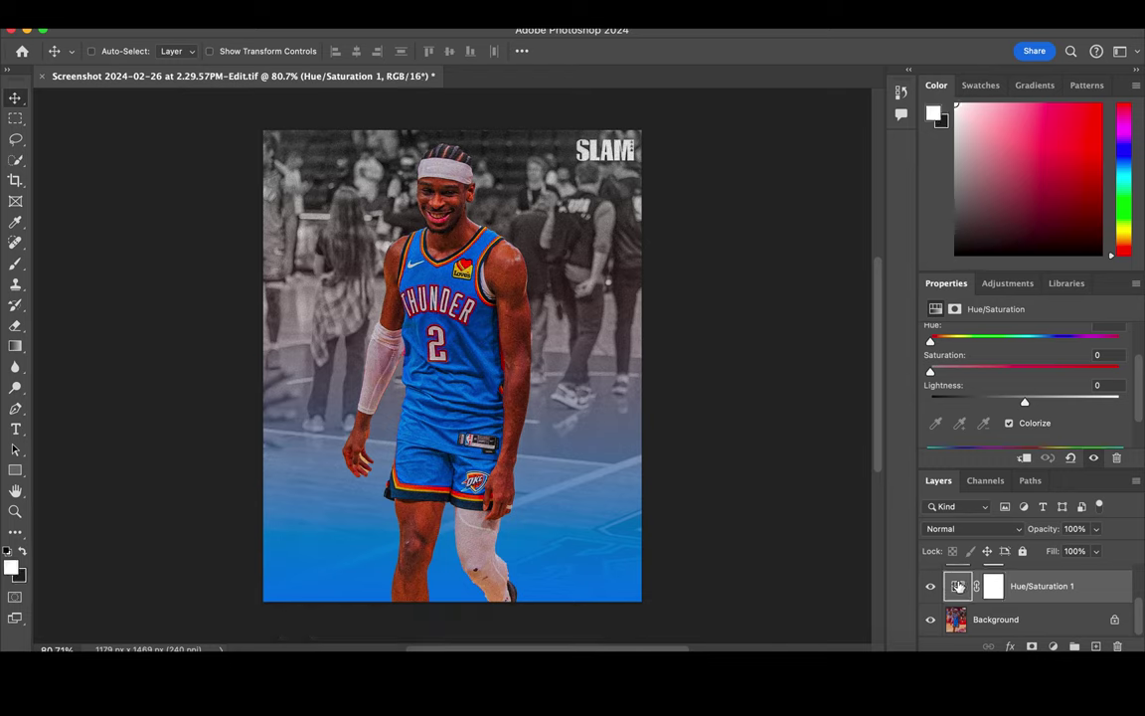
Shift Gradient Fill 1 lower so the blue starts behind the player's legs
scroll(1008, 588, "up", 2)
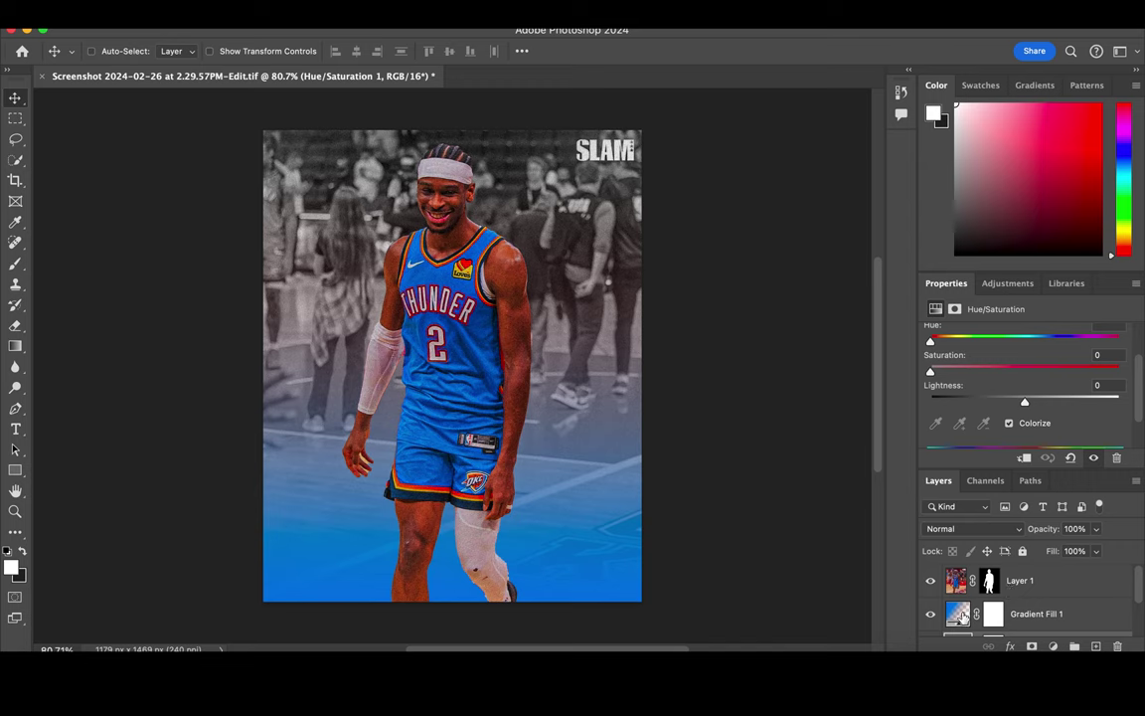
double_click(958, 614)
mouse_move(634, 452)
left_mouse_down()
mouse_move(646, 385)
mouse_move(641, 421)
left_mouse_up()
left_click(1004, 211)
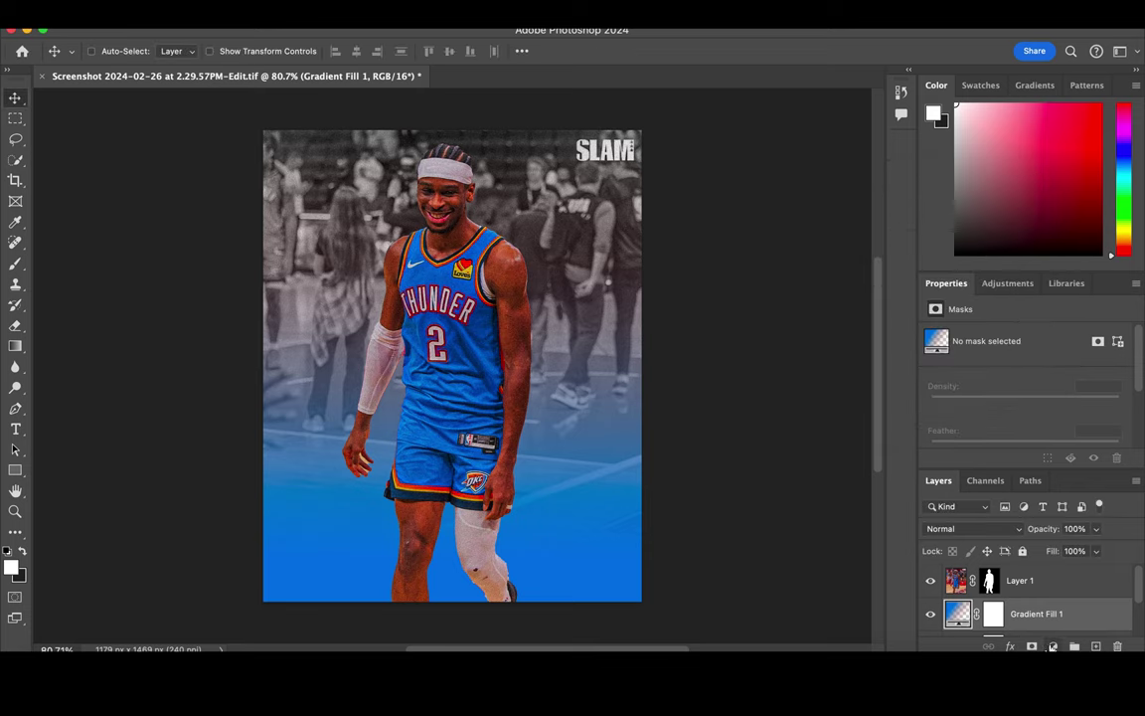
Add a reversed Gradient fill layer with its left stop set to d05a0f
left_click(1053, 647)
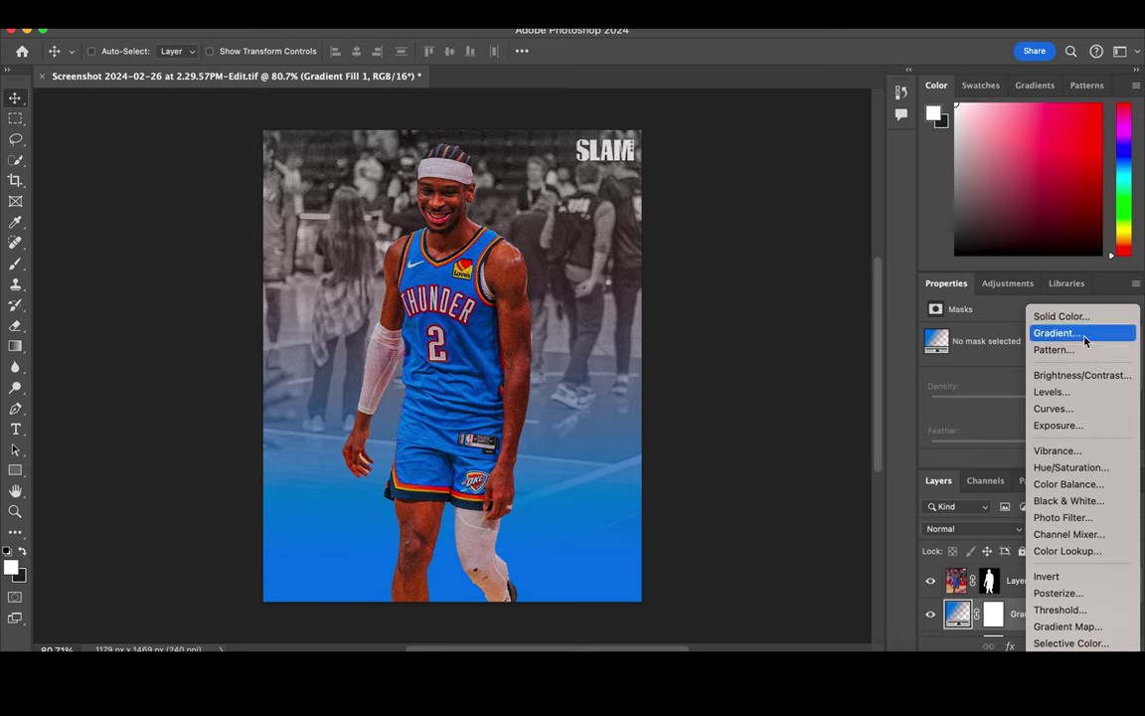
left_click(1085, 341)
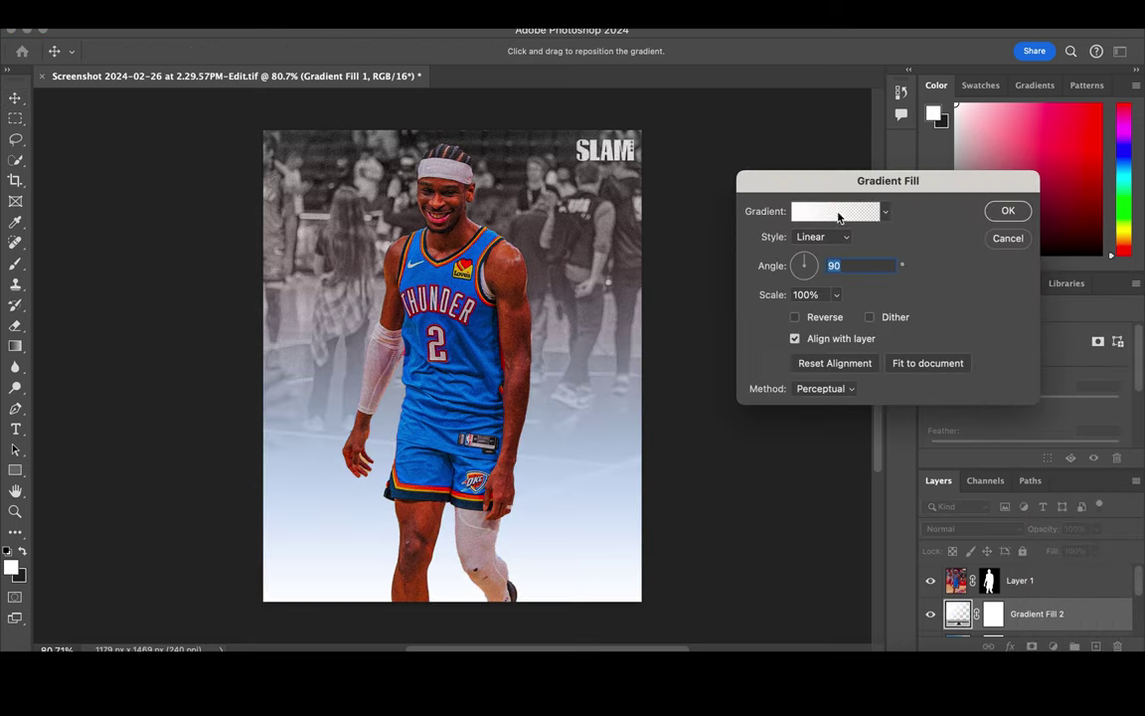
left_click(794, 317)
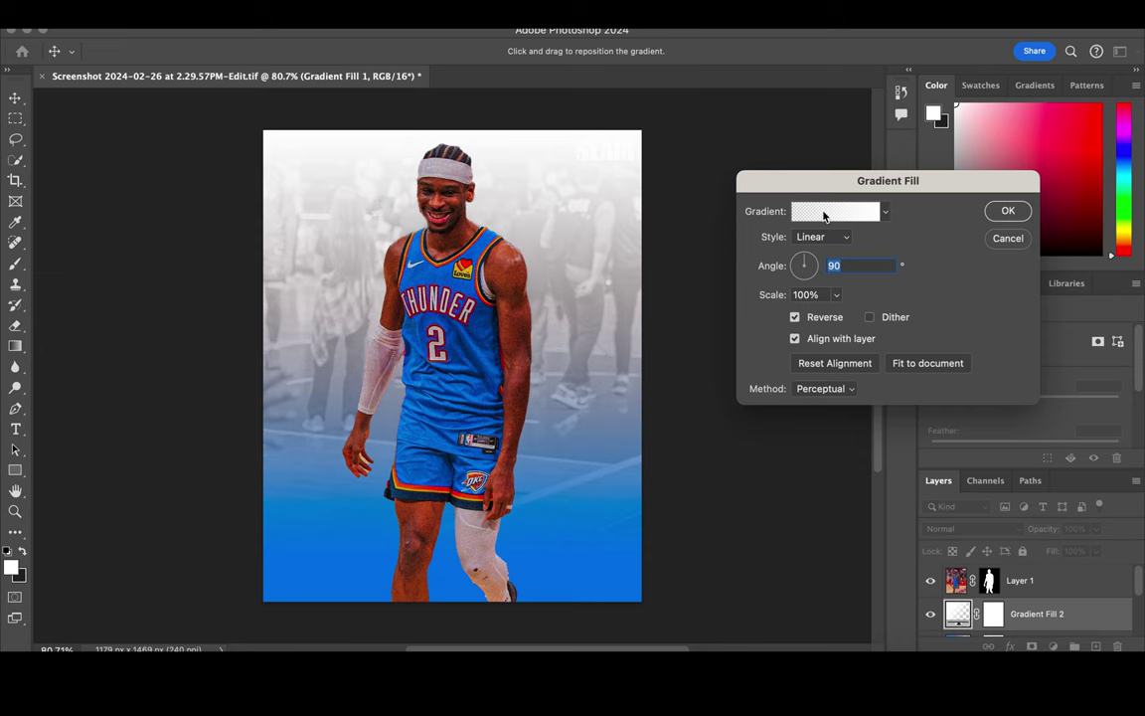
left_click(823, 212)
left_click(598, 407)
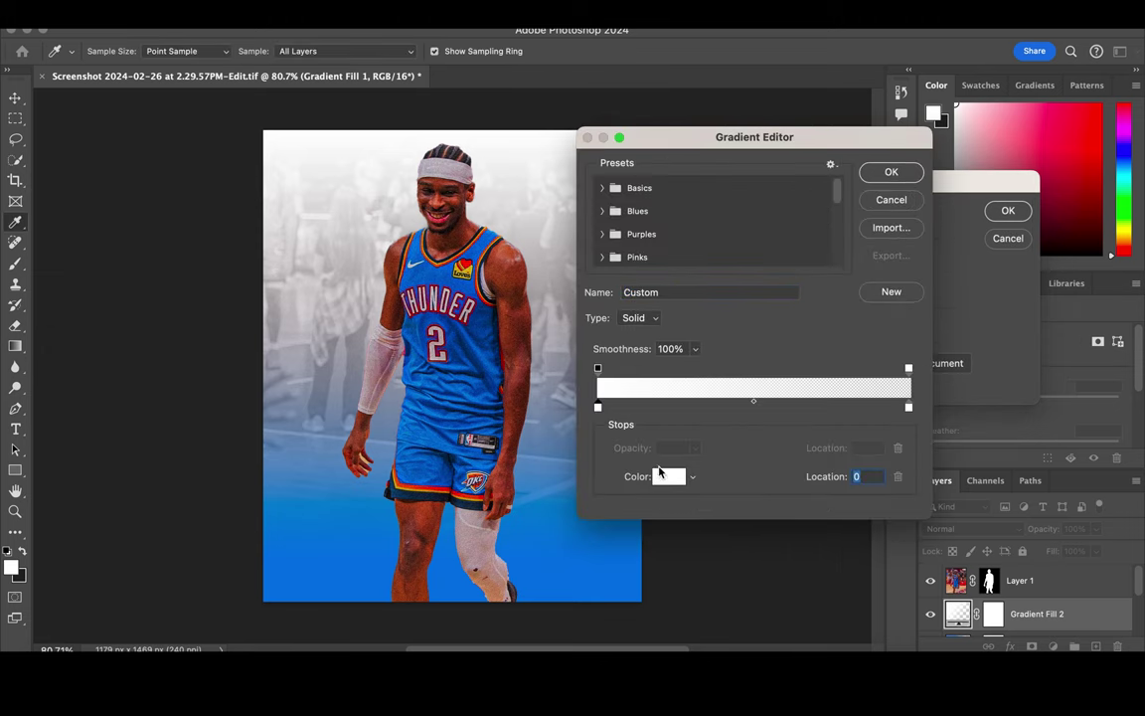
left_click(666, 477)
type("d05a0f")
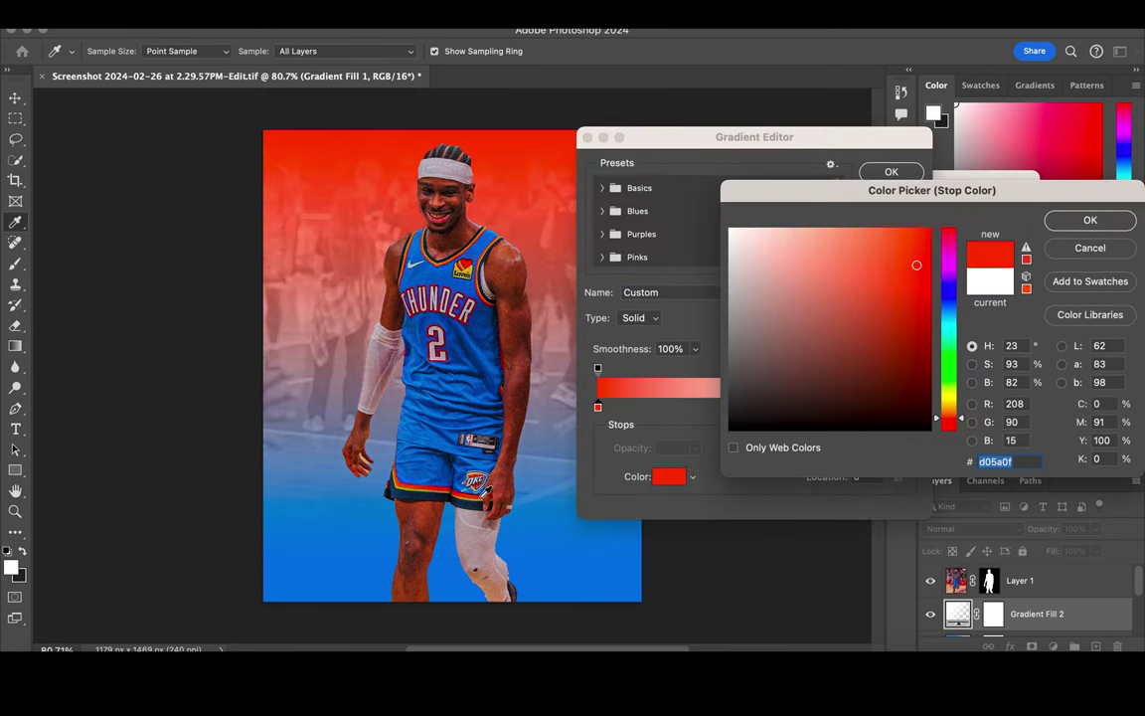
key("Return")
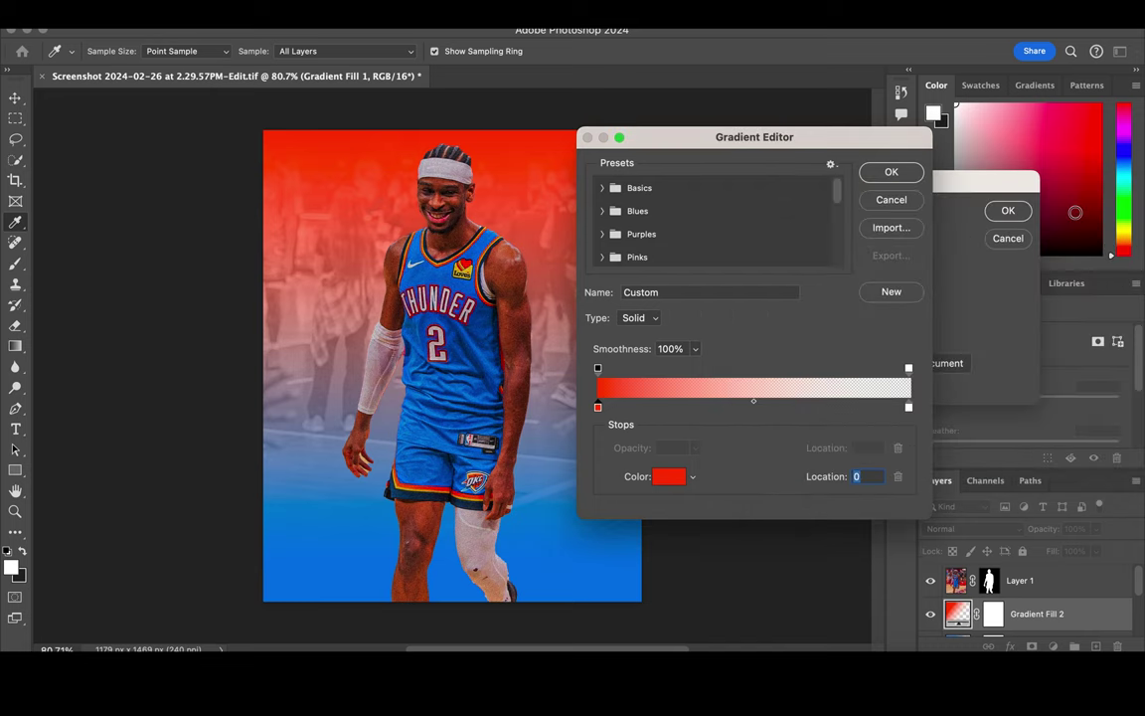
Set the right gradient stop to d0100f and commit the red gradient fill
left_click(908, 408)
left_click(666, 476)
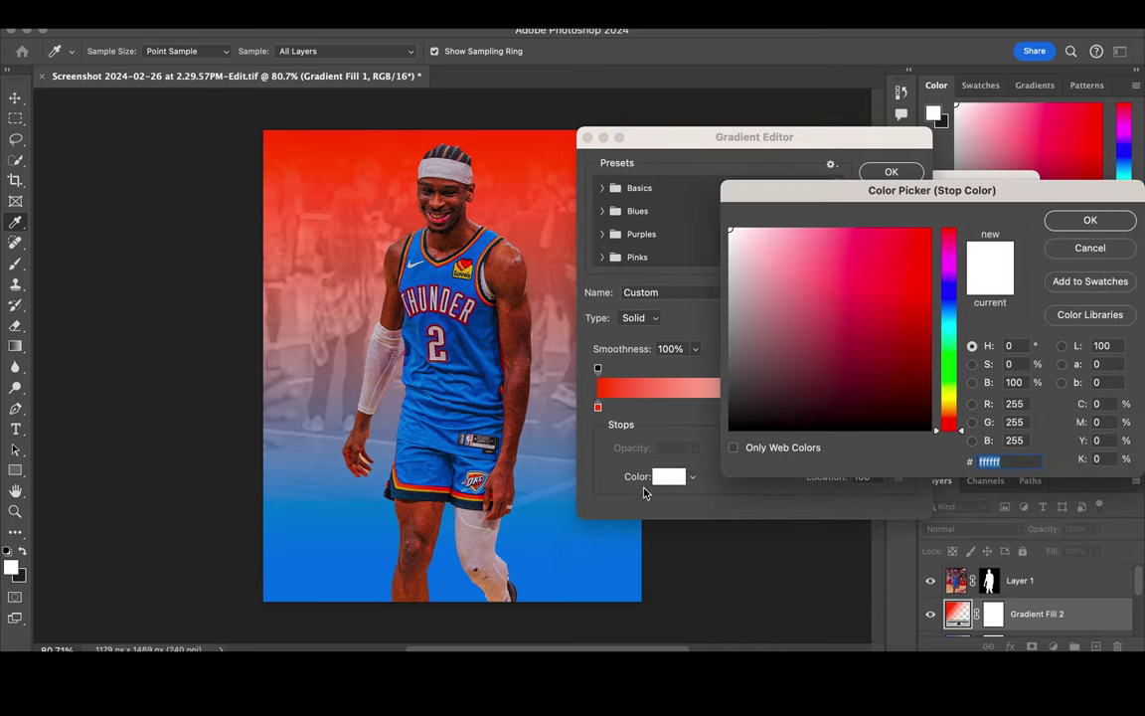
type("d0100f")
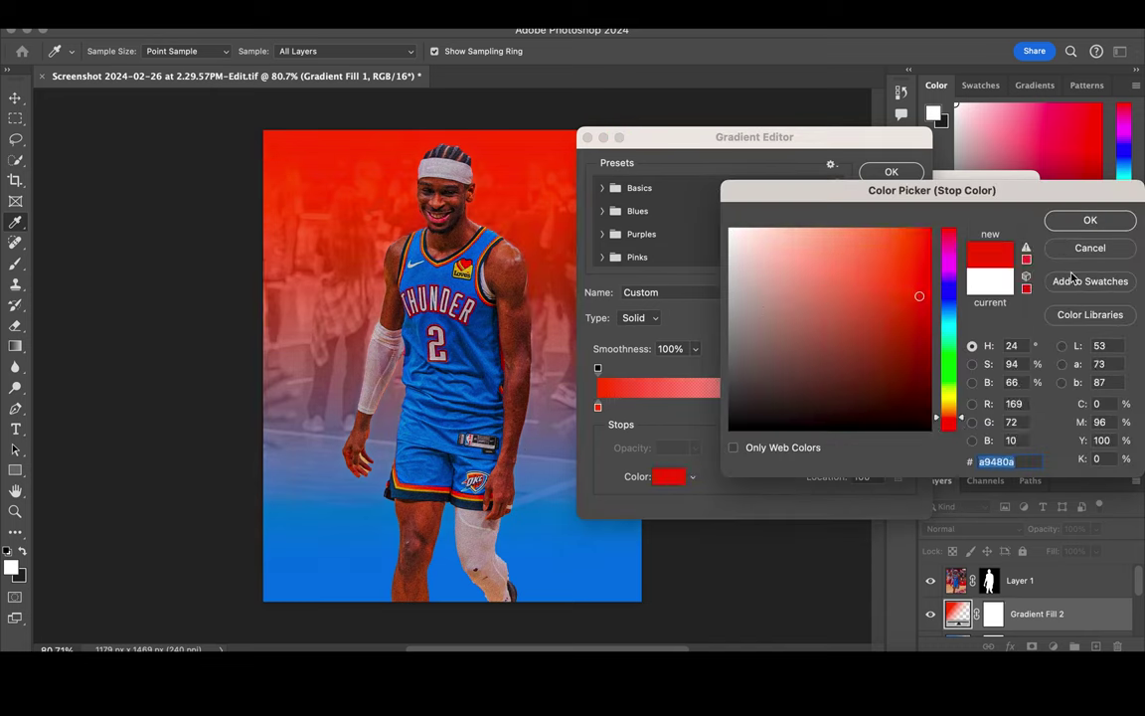
left_click(1089, 219)
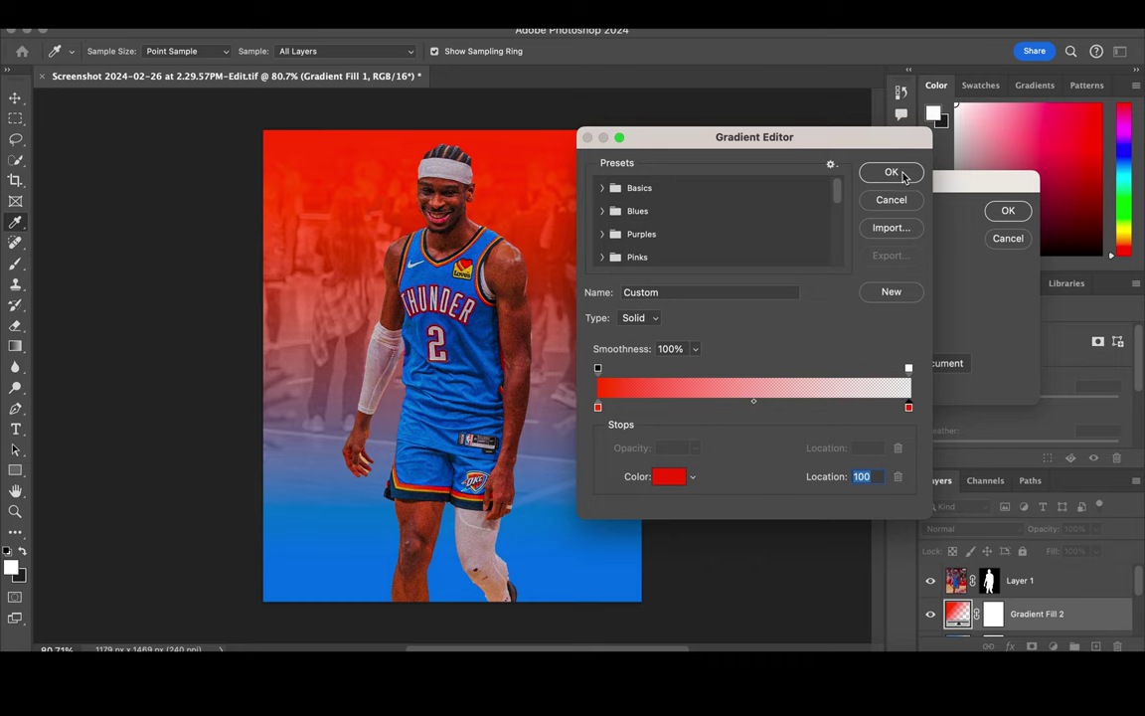
left_click(892, 173)
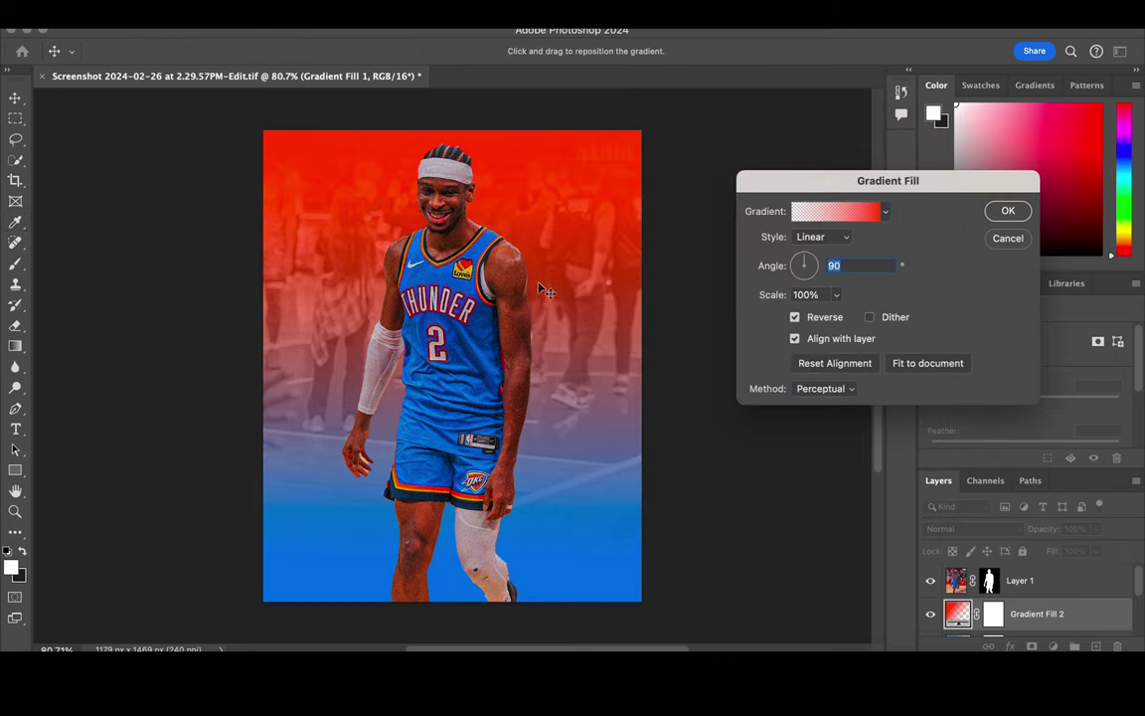
left_click(1007, 213)
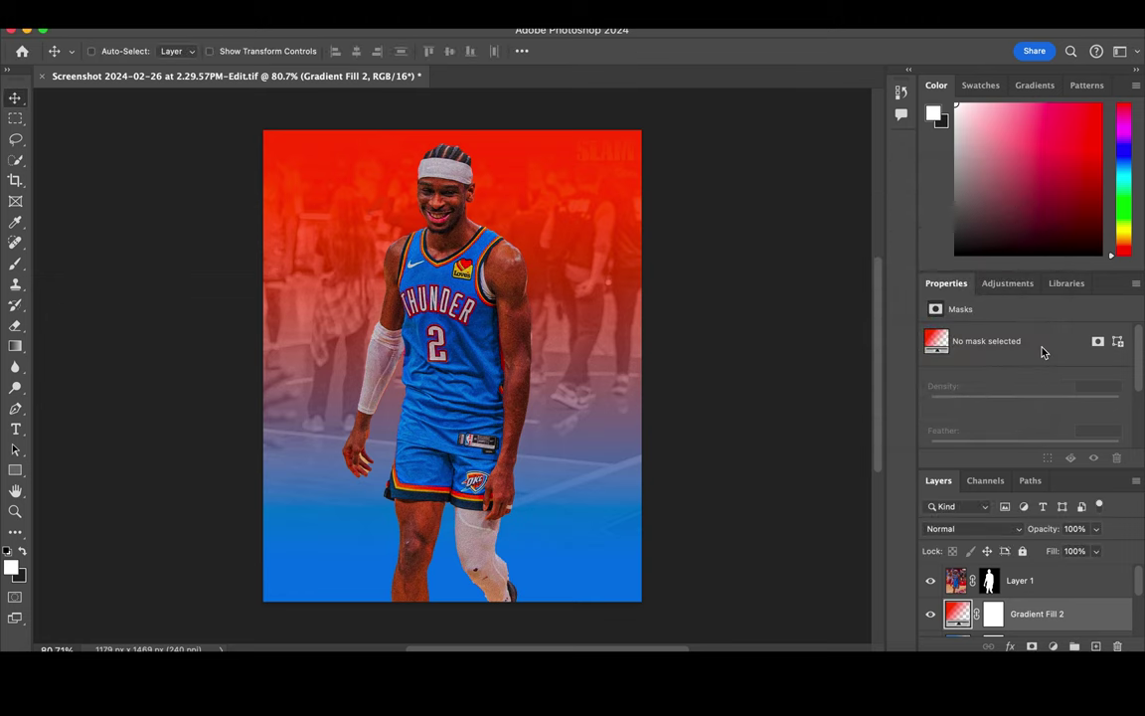
left_click(982, 532)
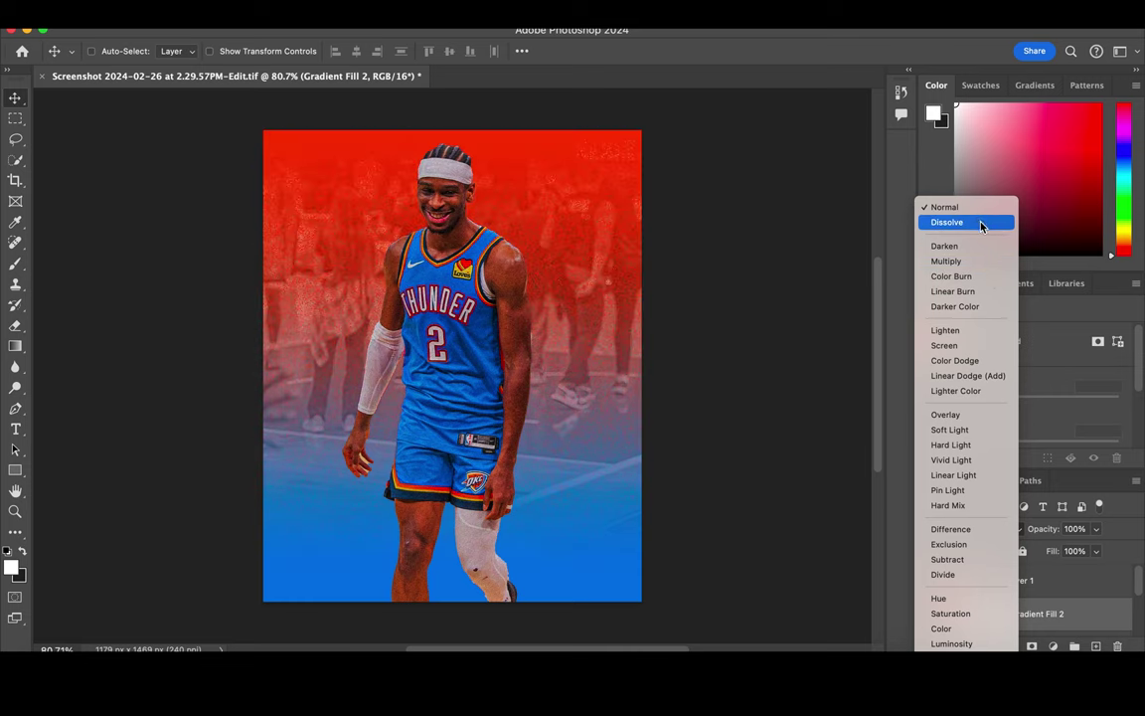
Set the blend mode of Gradient Fill 2 and Gradient Fill 1 to Dissolve
left_click(980, 225)
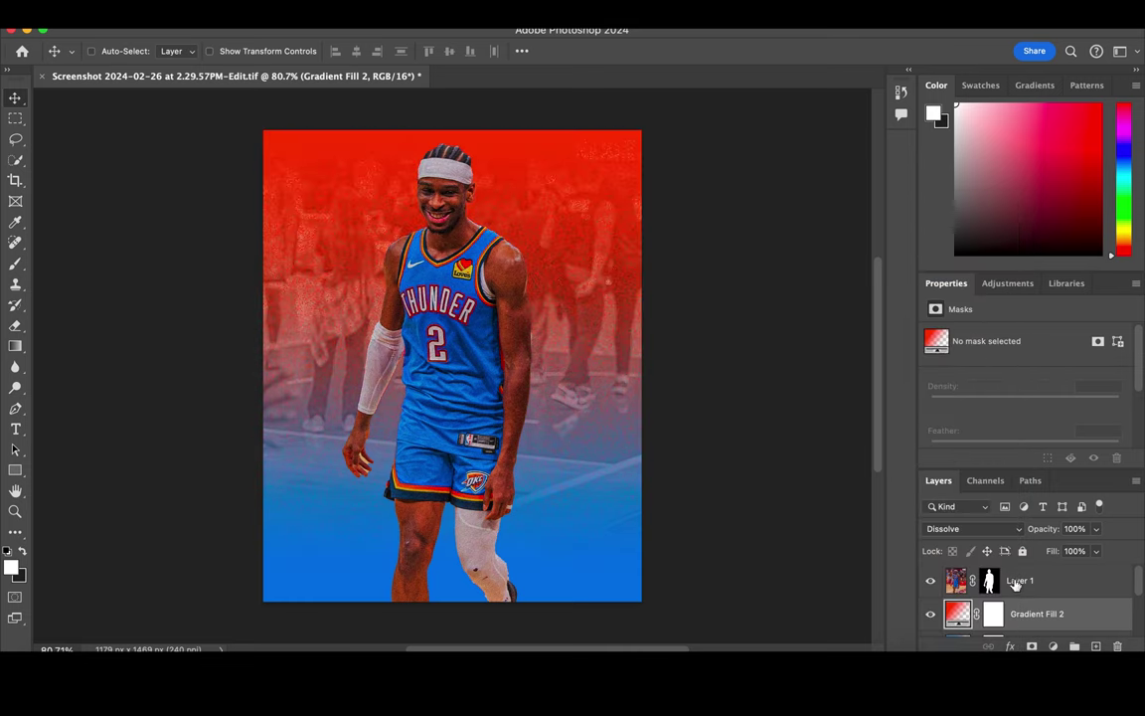
scroll(1024, 597, "down", 2)
left_click(1039, 596)
left_click(979, 528)
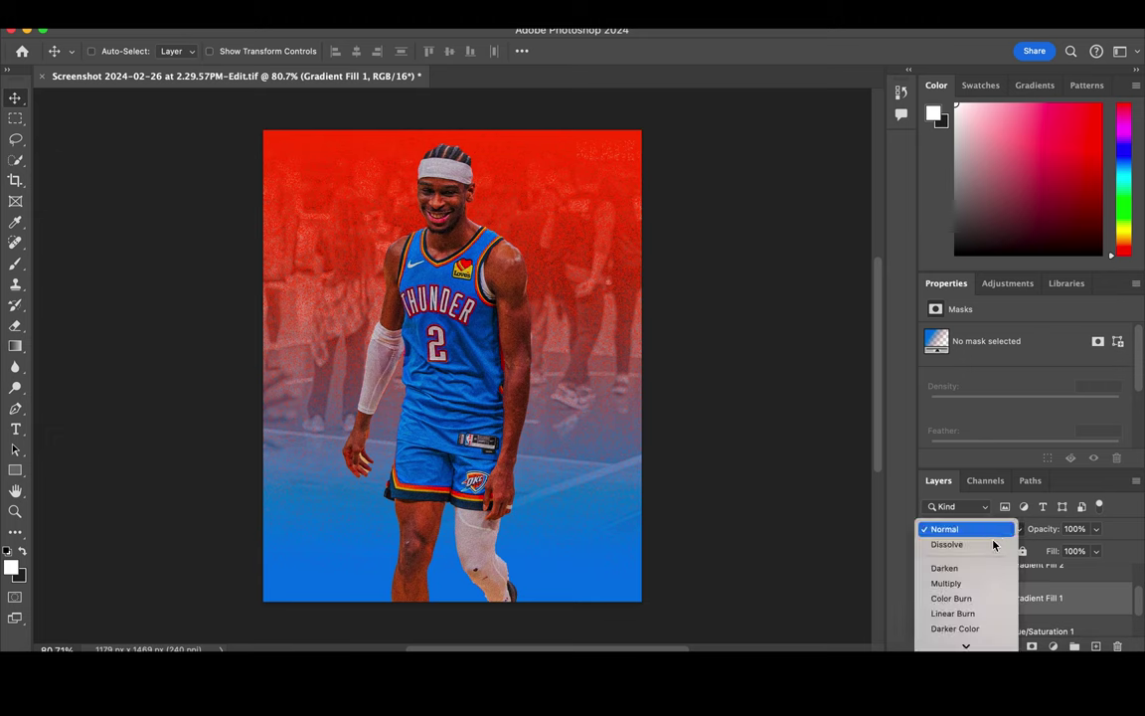
left_click(987, 545)
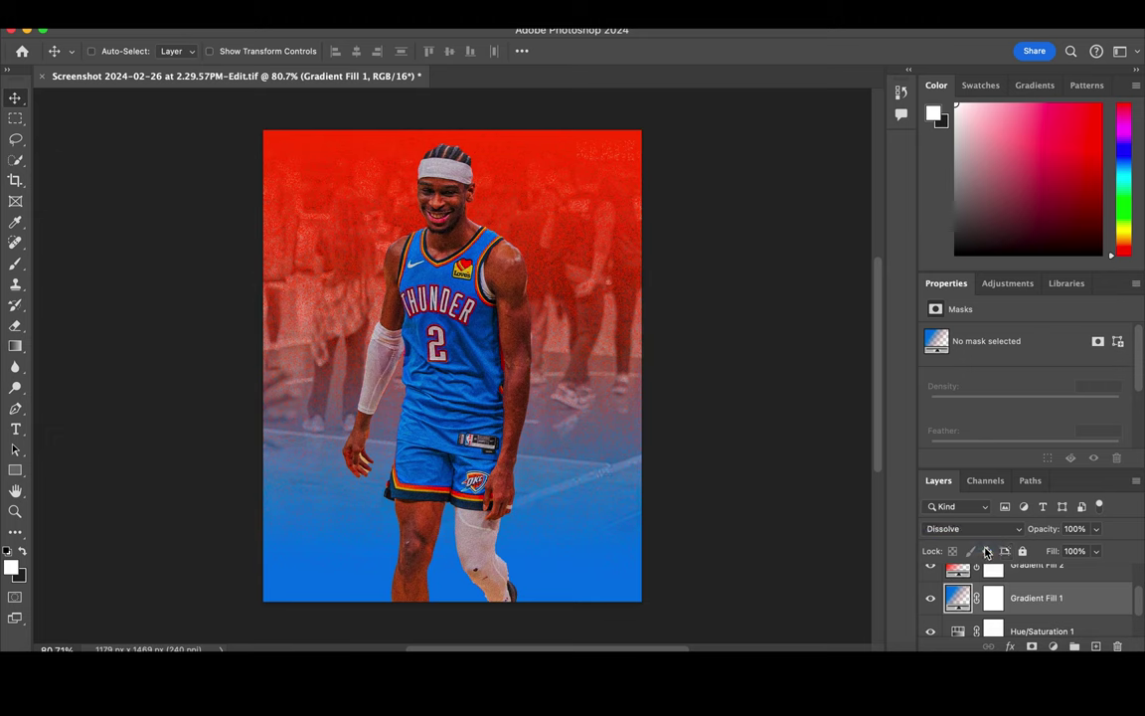
Toggle both gradient fills' visibility to compare, then select the player layer's mask
left_click(931, 598)
left_click(931, 567)
left_click(931, 566)
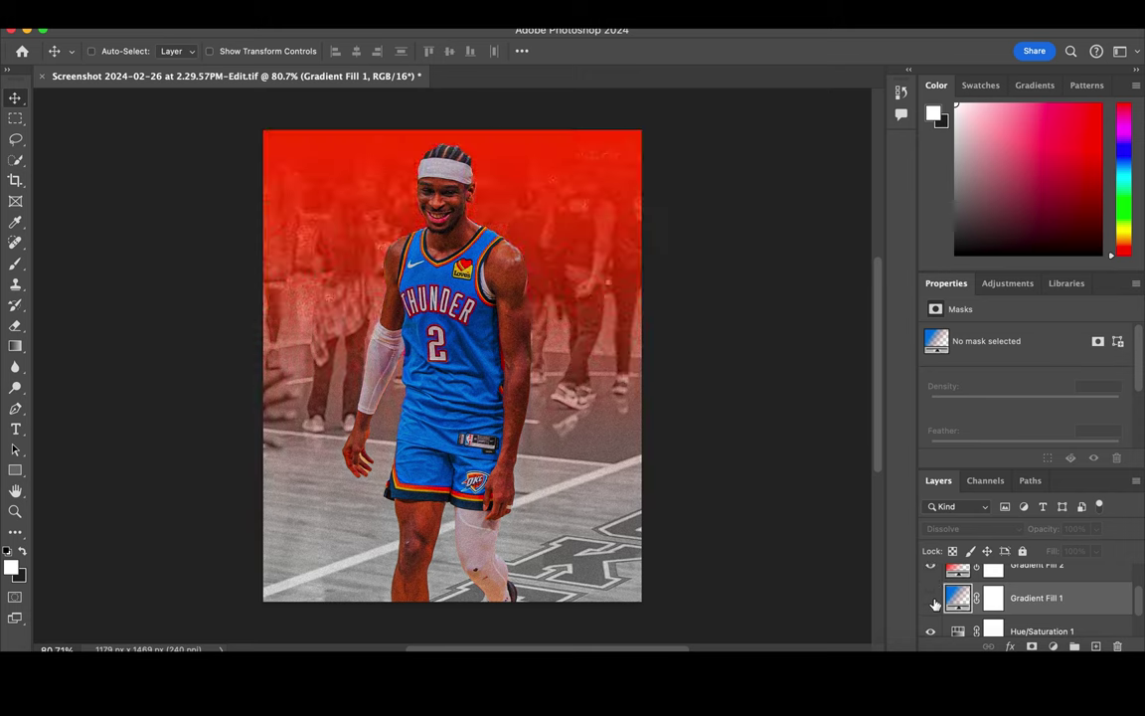
left_click(930, 597)
scroll(974, 609, "up", 2)
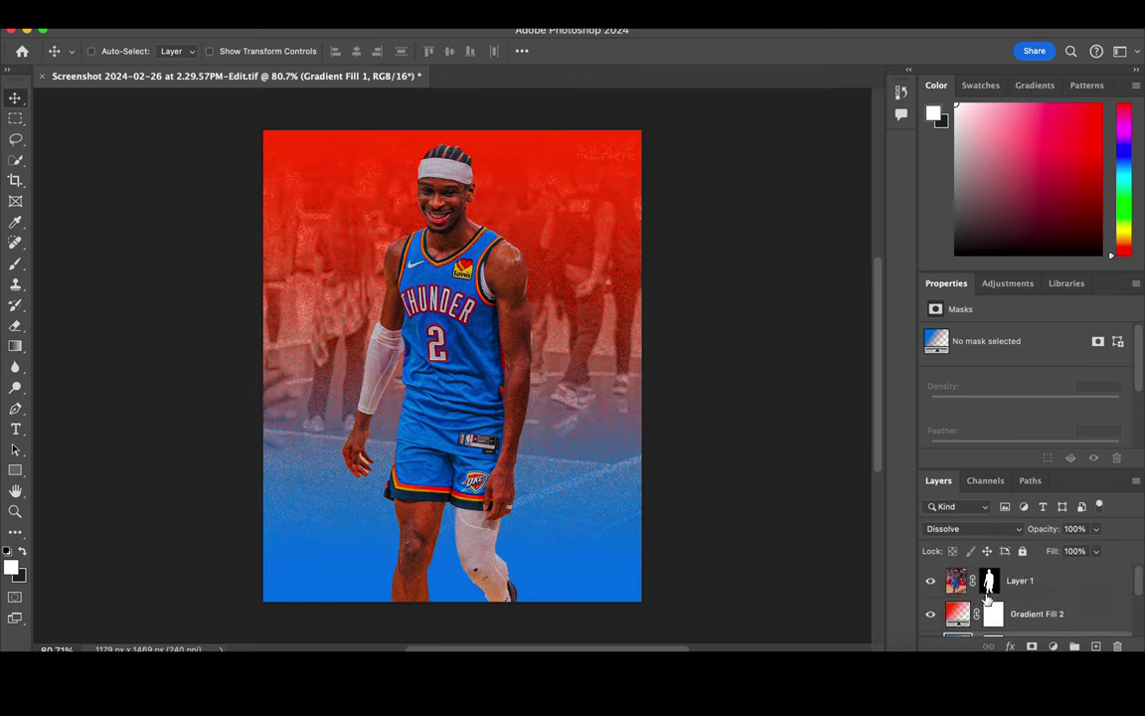
left_click(989, 581)
left_click(1010, 646)
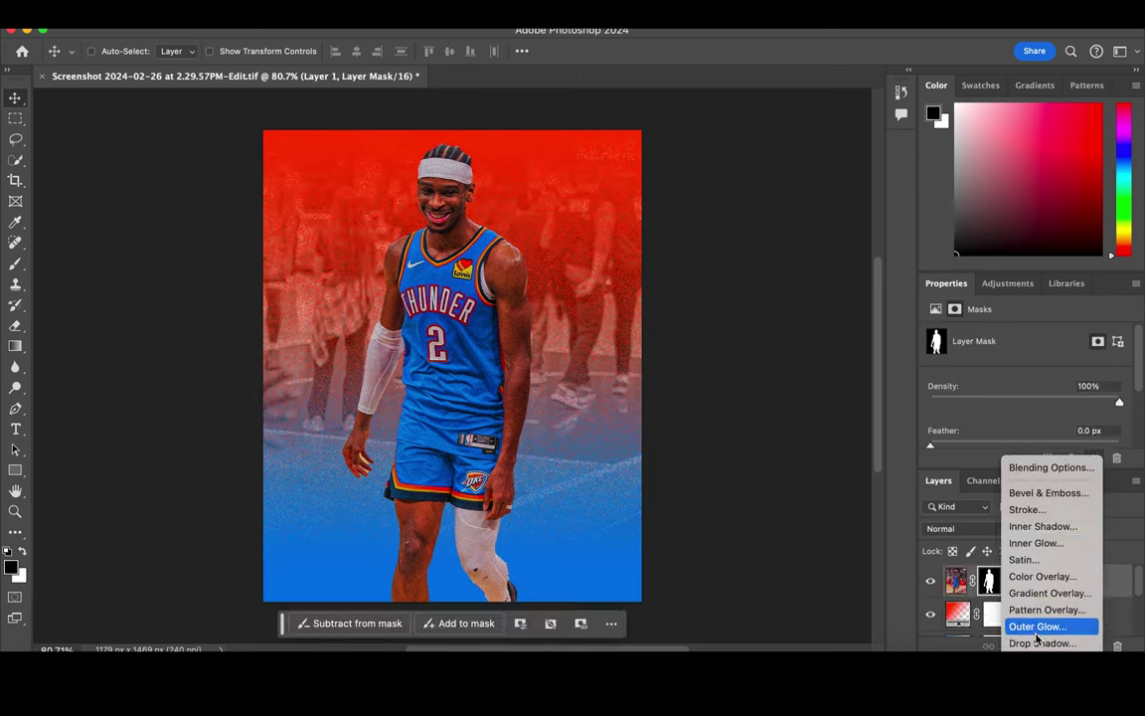
Give the player layer a white Outer Glow in Screen mode, about 7 px in size
left_click(1038, 628)
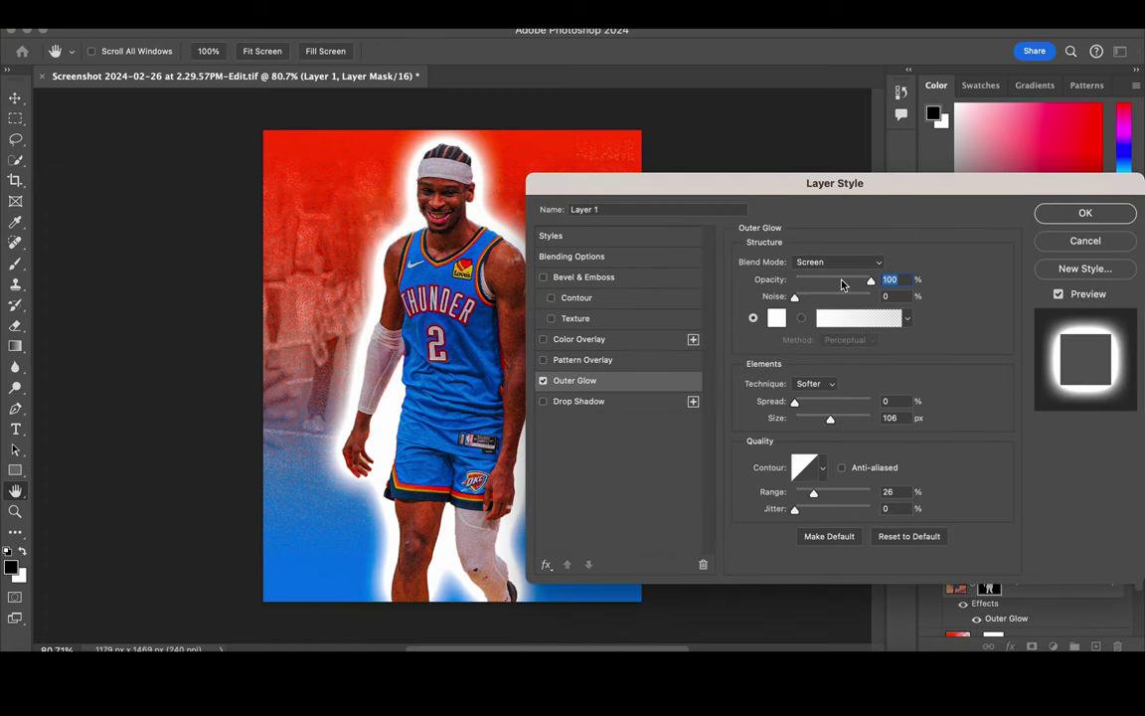
left_click(833, 262)
left_click(815, 331)
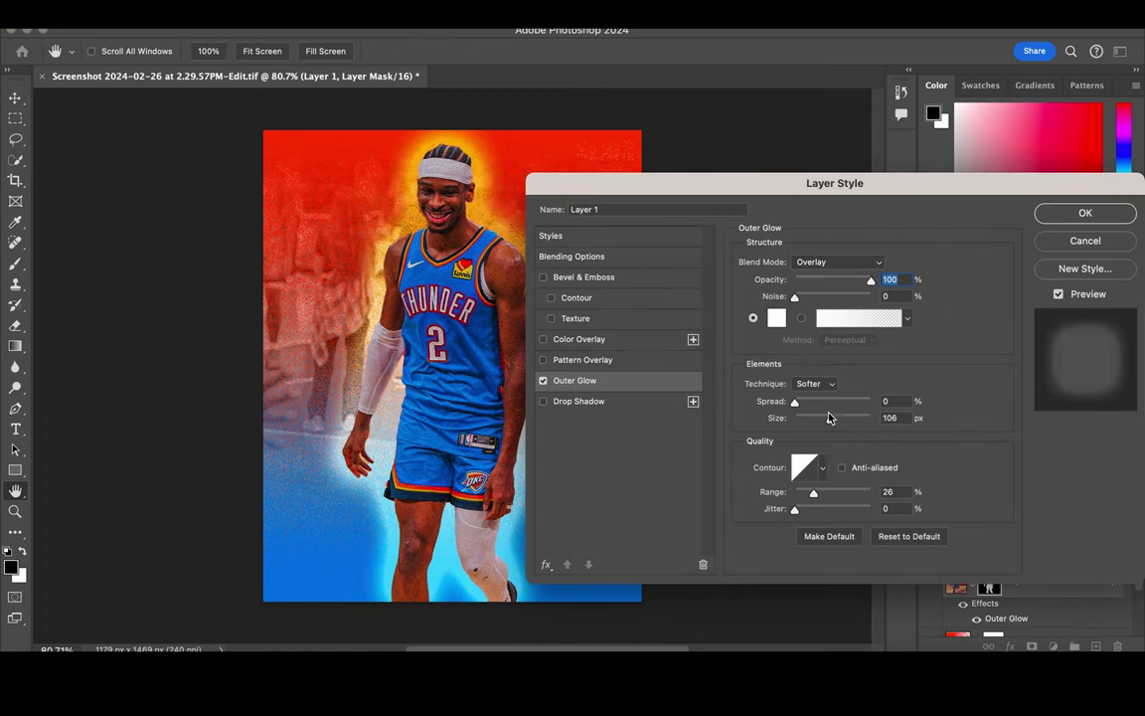
left_click_drag(831, 424, 803, 417)
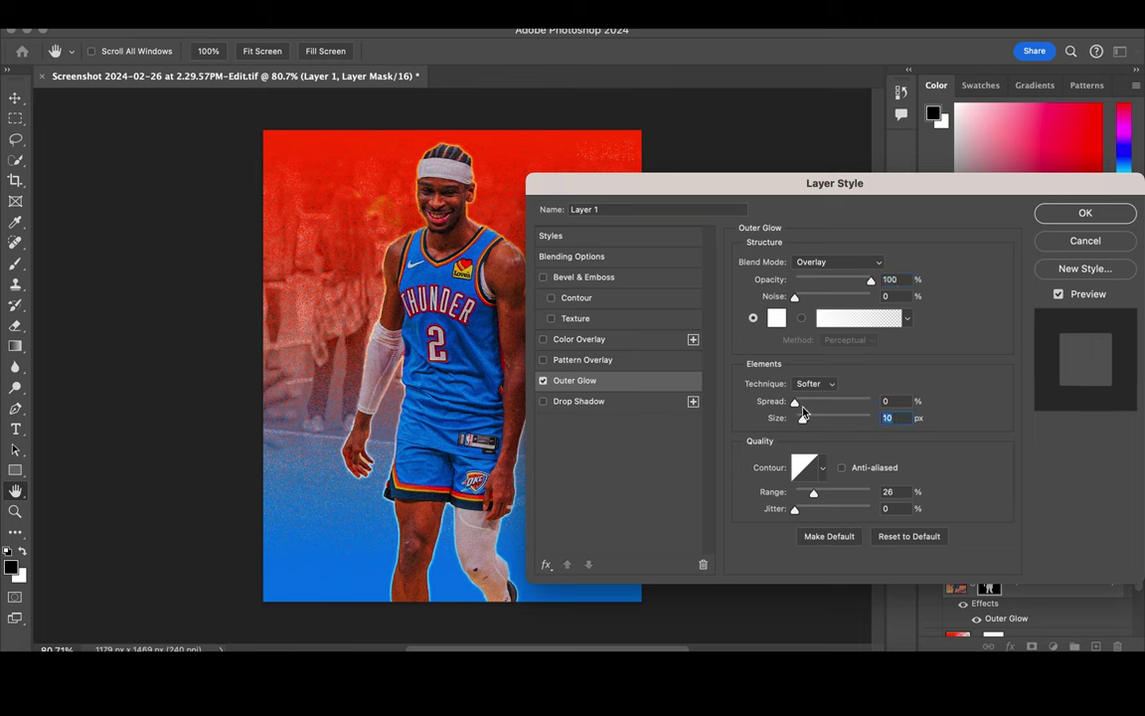
left_click(830, 263)
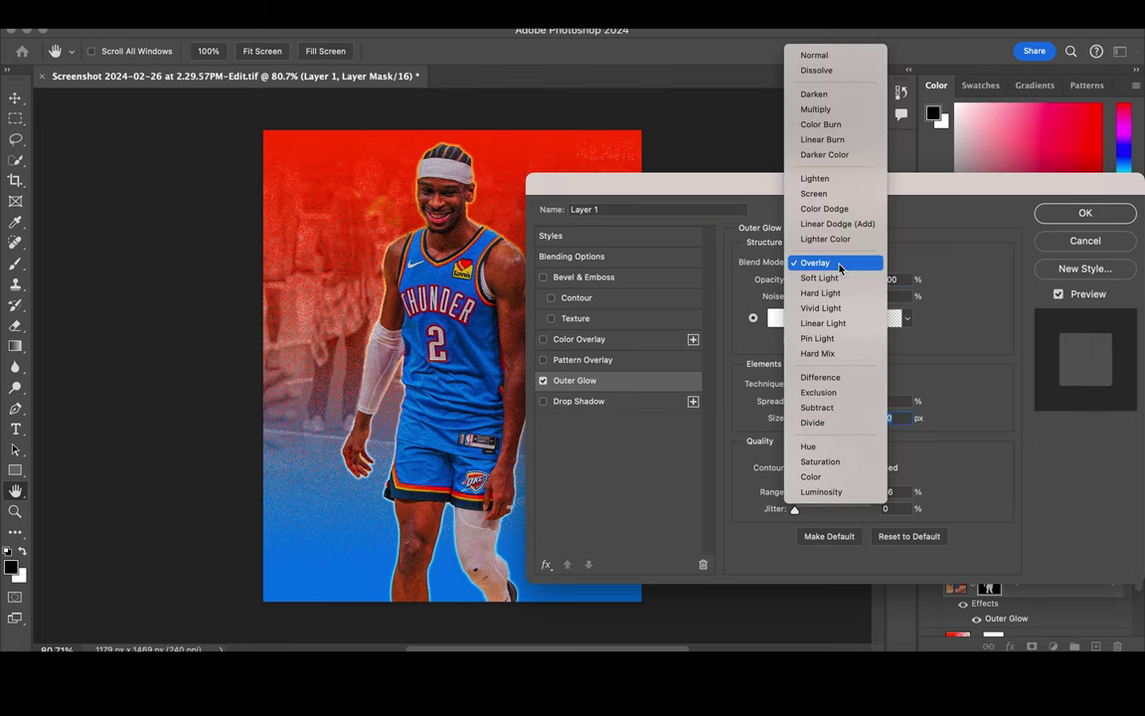
left_click(834, 193)
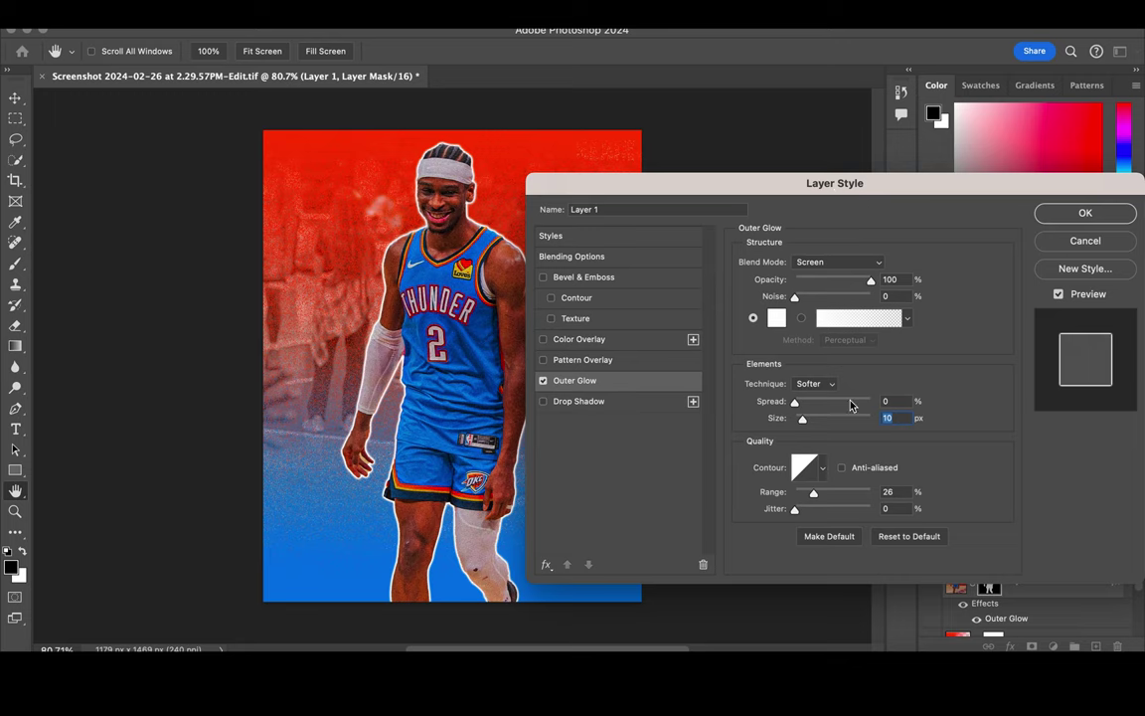
left_click_drag(803, 419, 806, 418)
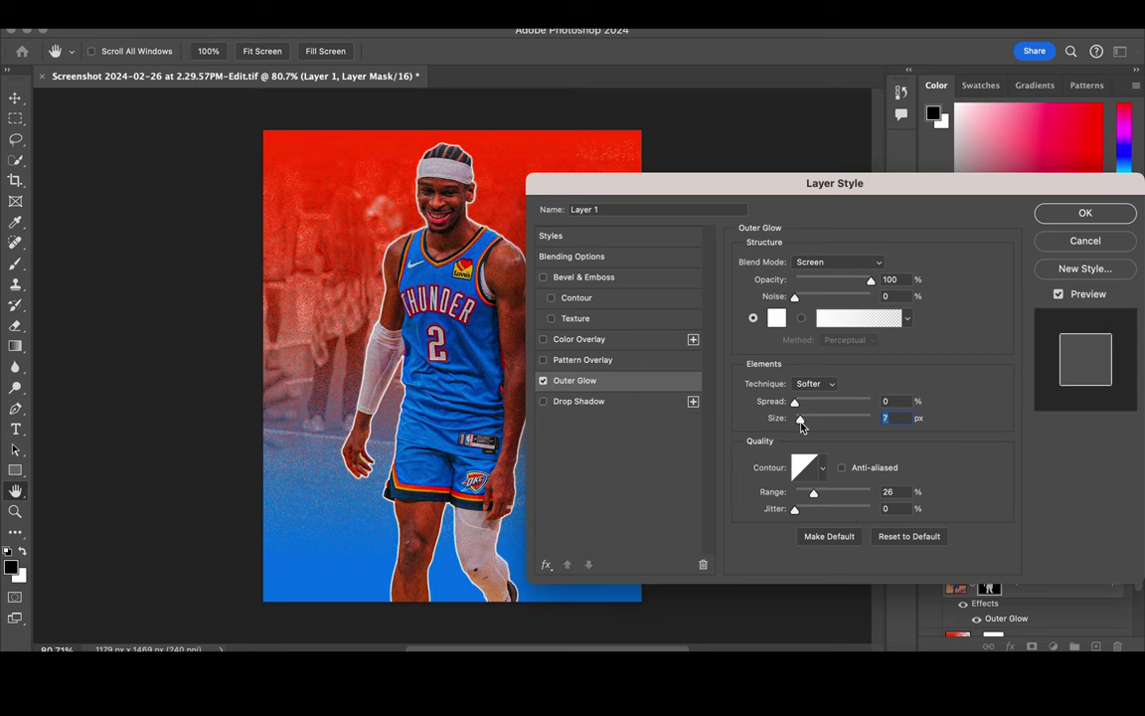
key("Return")
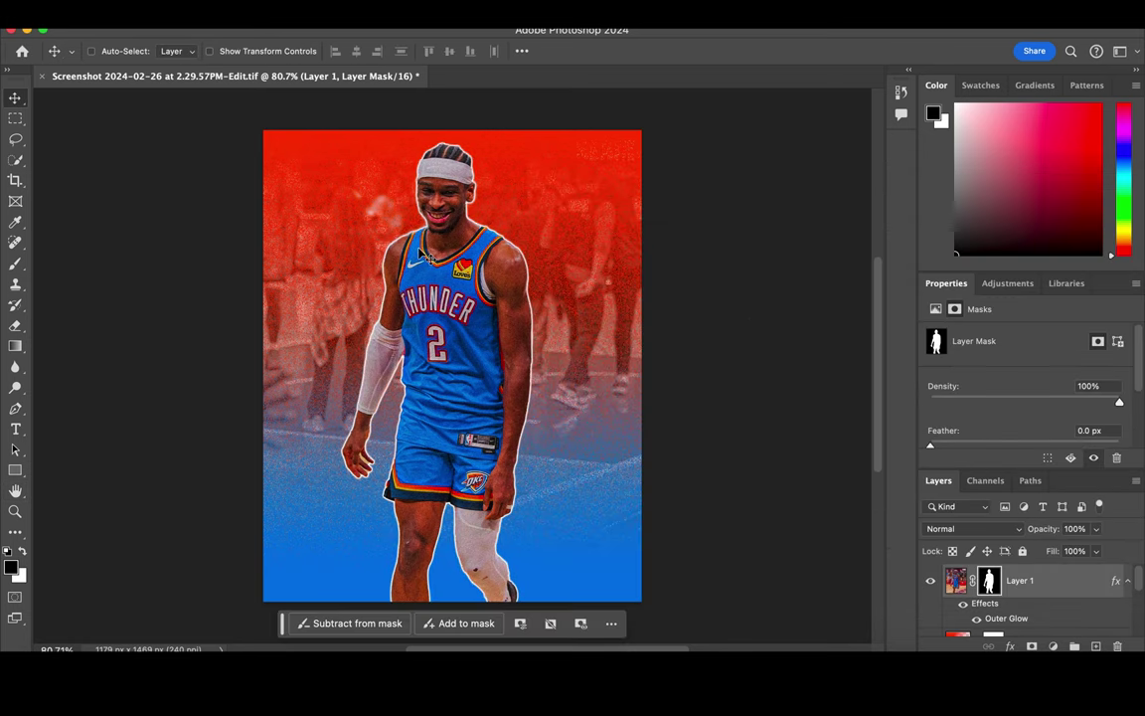
Create a text box reading SHAI and set its font to Social Gothic
left_click(15, 430)
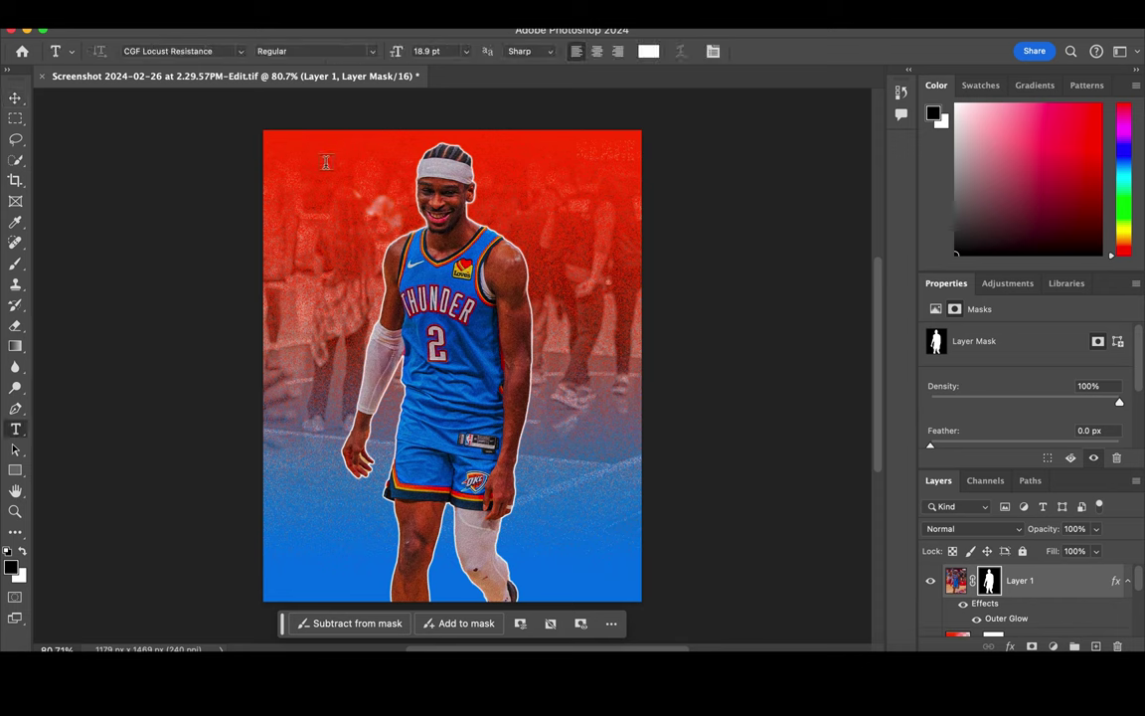
left_click_drag(286, 167, 654, 447)
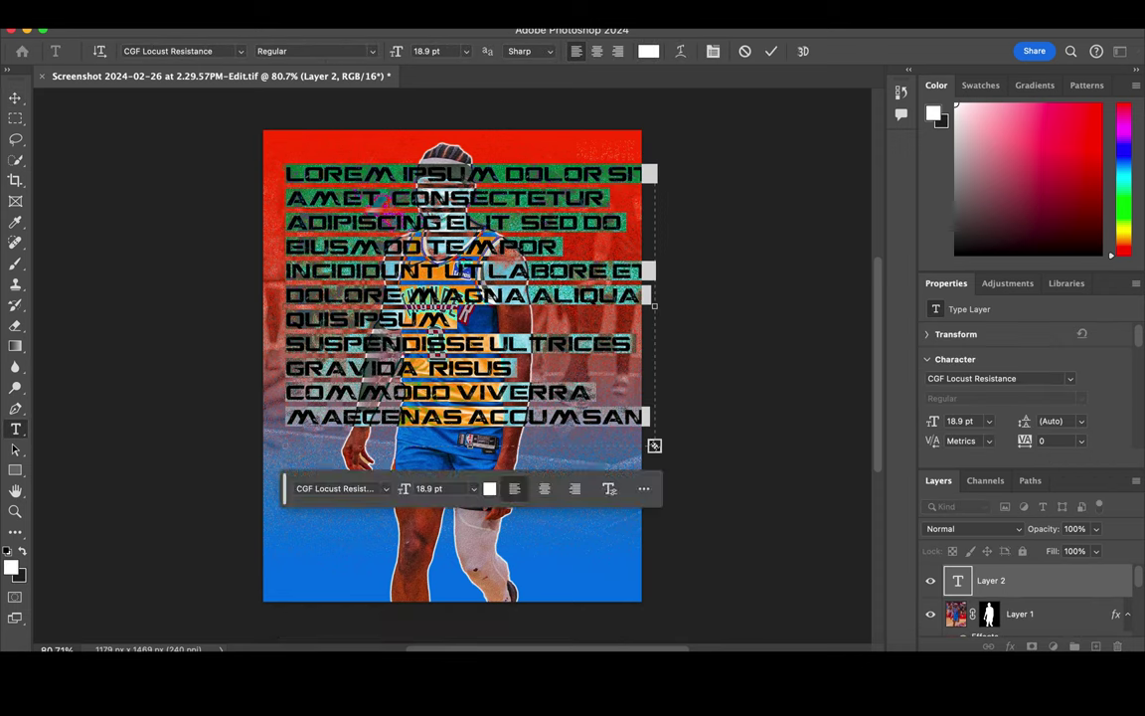
type("SHAI")
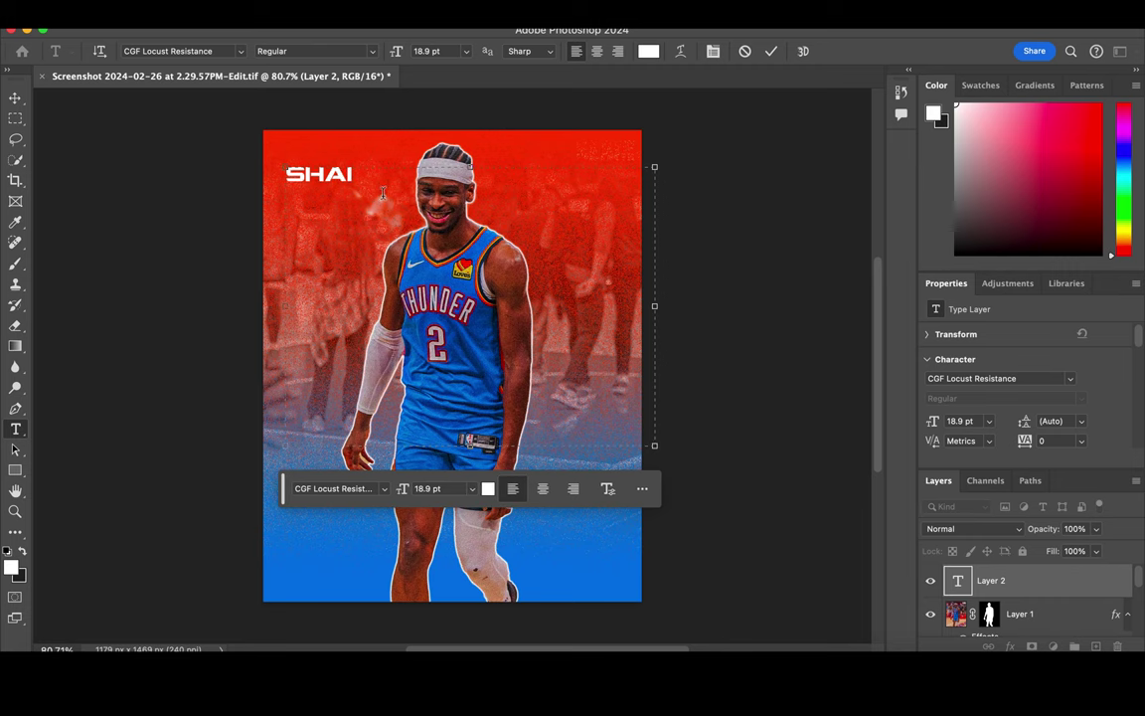
key("ctrl+a")
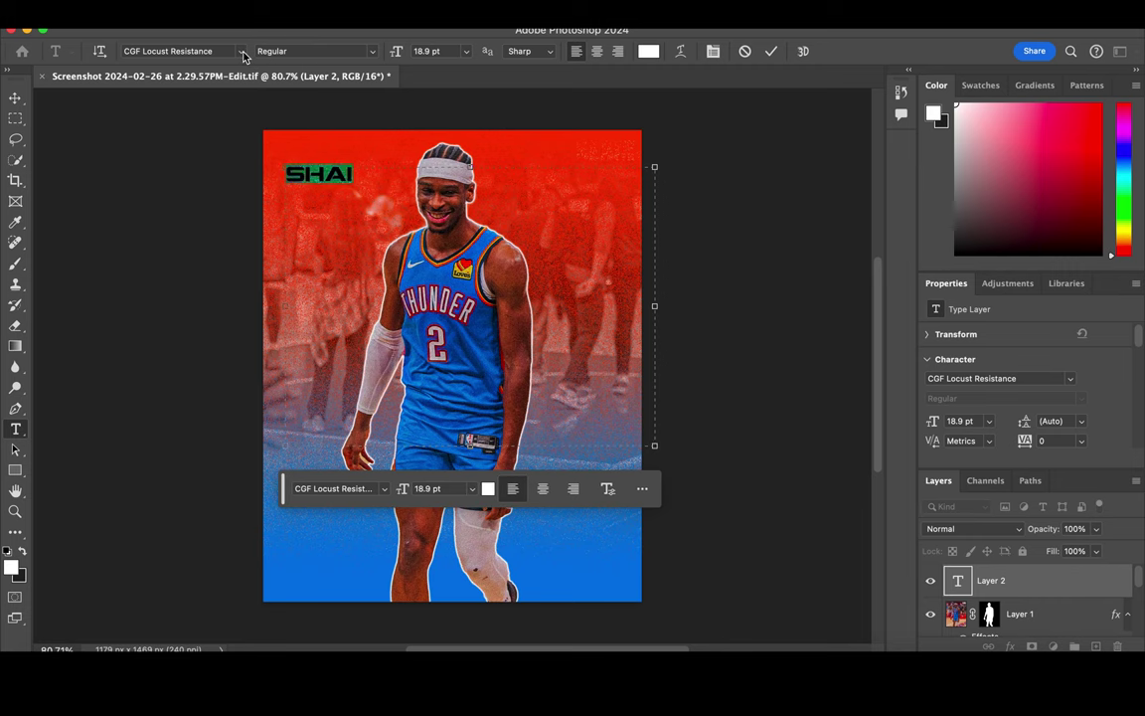
left_click(242, 52)
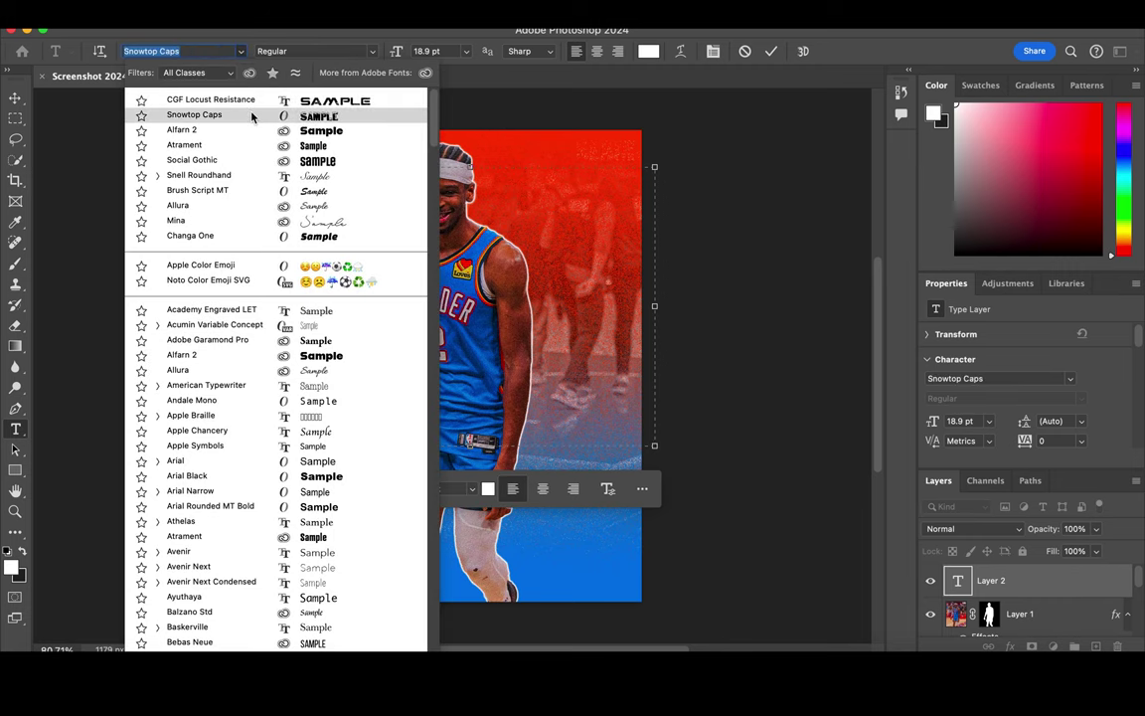
left_click(229, 160)
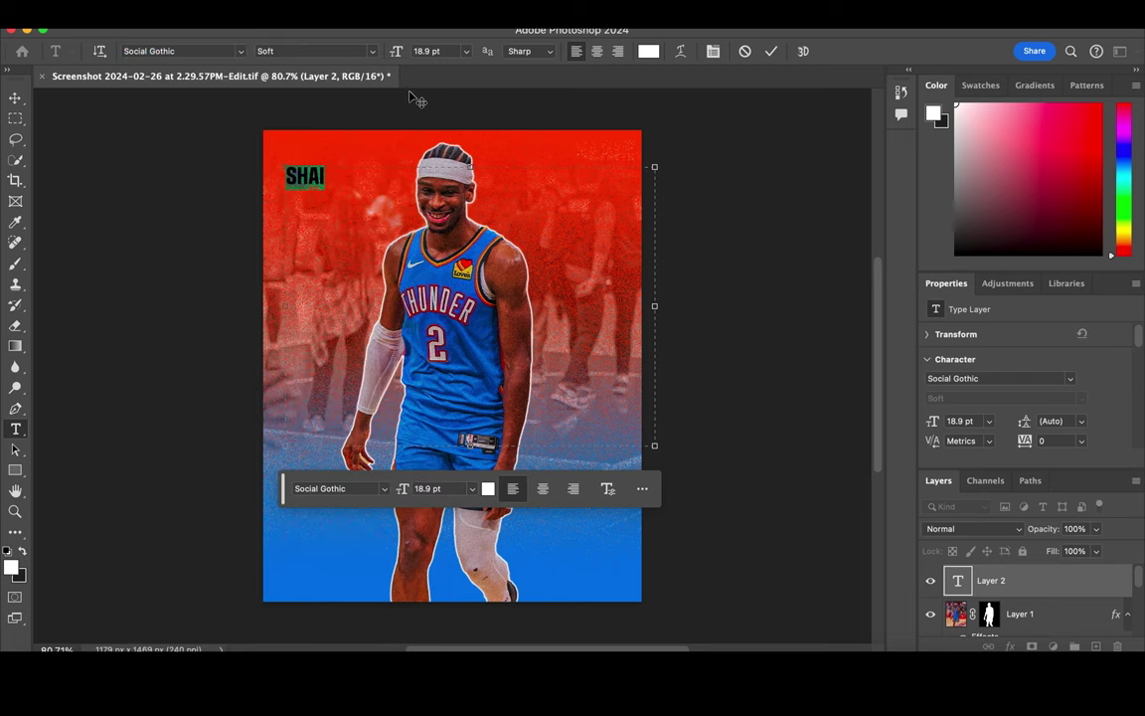
Settle the SHAI text size at 150 pt and commit the type layer
left_click(420, 50)
left_click(439, 315)
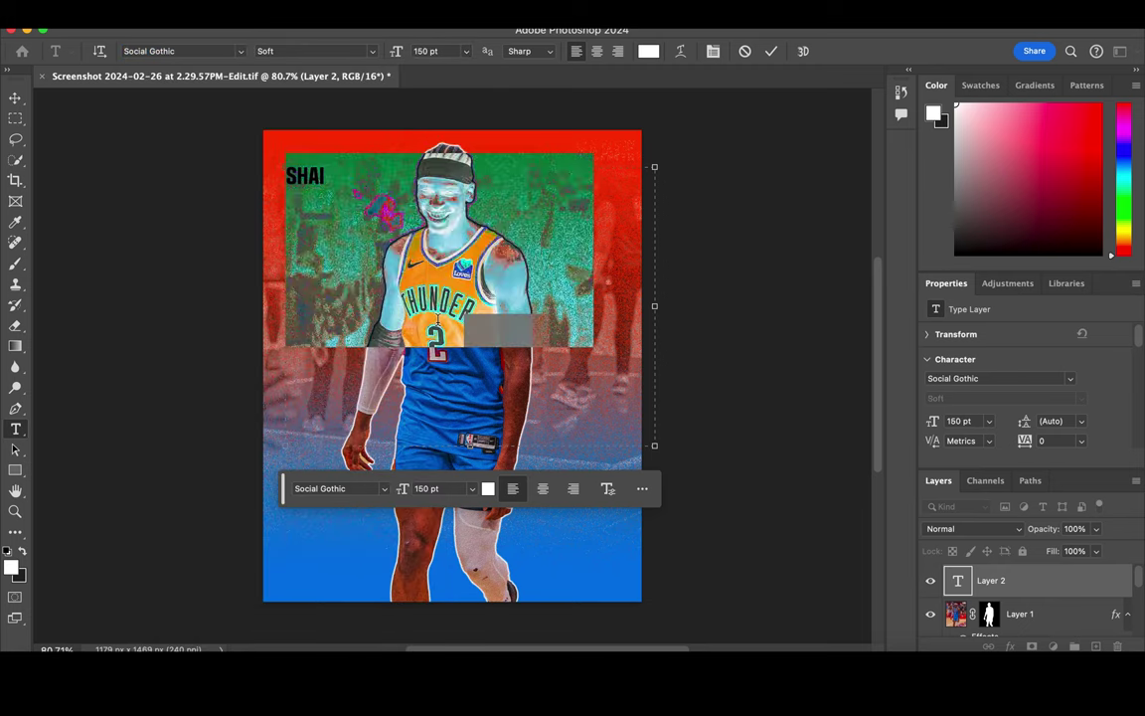
left_click(421, 54)
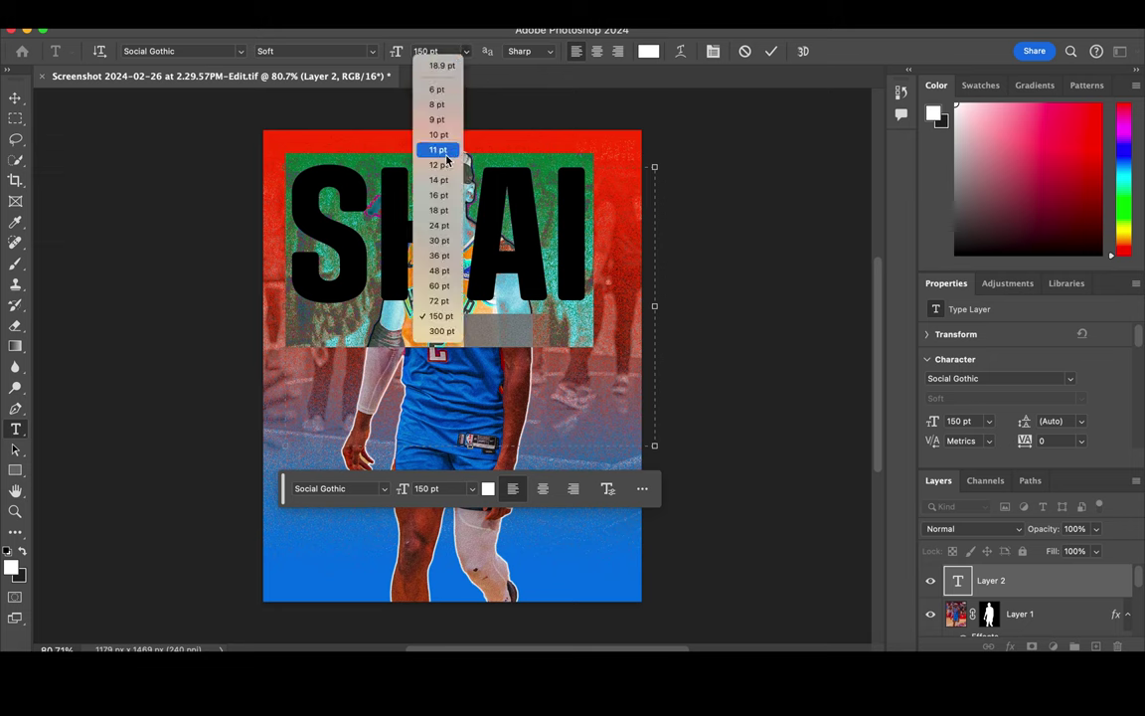
left_click(442, 331)
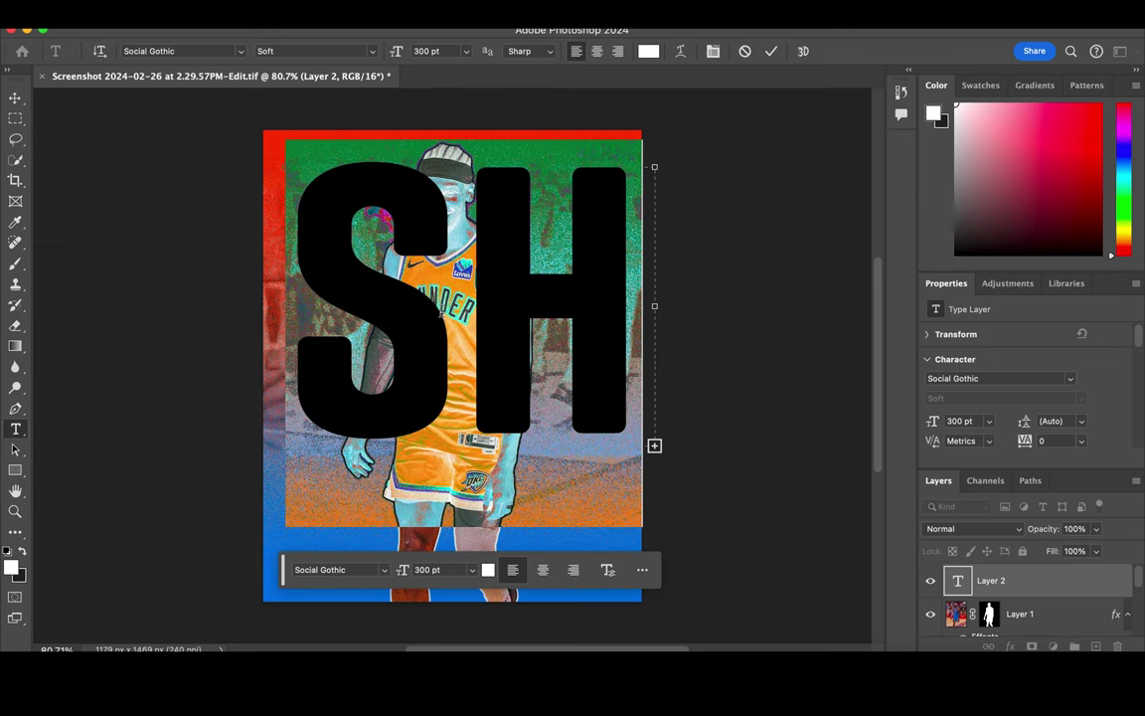
left_click(421, 52)
key("Return")
type("200")
key("Return")
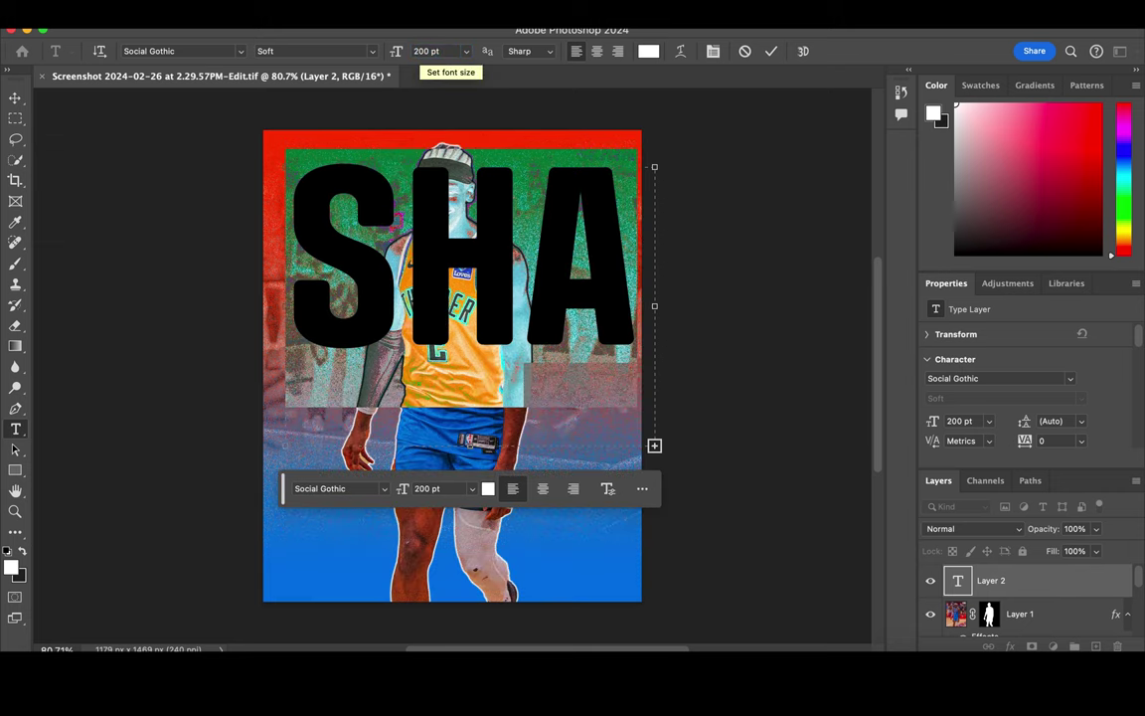
key("BackSpace")
key("BackSpace")
key("BackSpace")
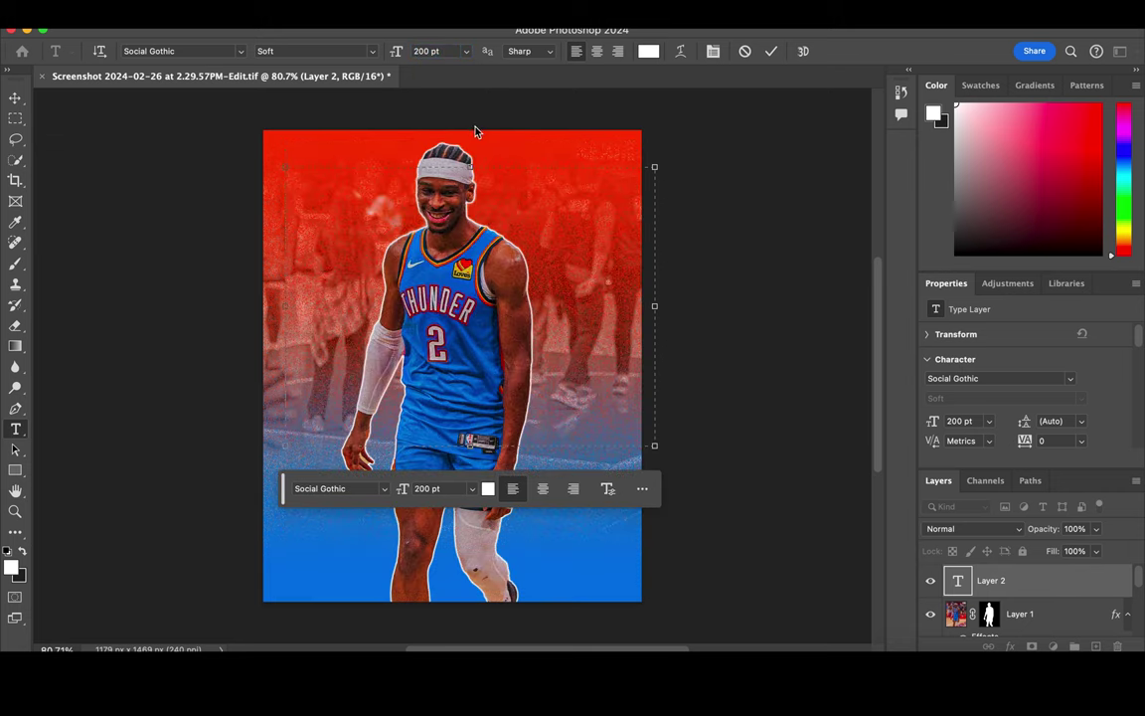
key("super+z")
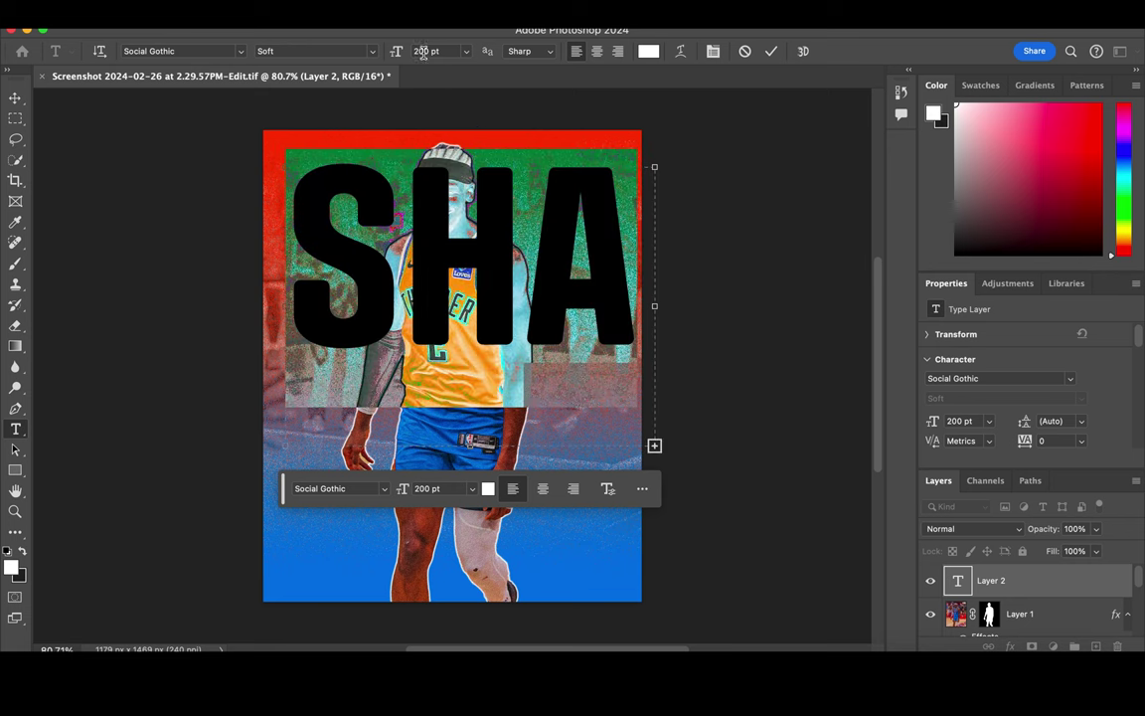
key("Left")
left_click(465, 51)
left_click(440, 316)
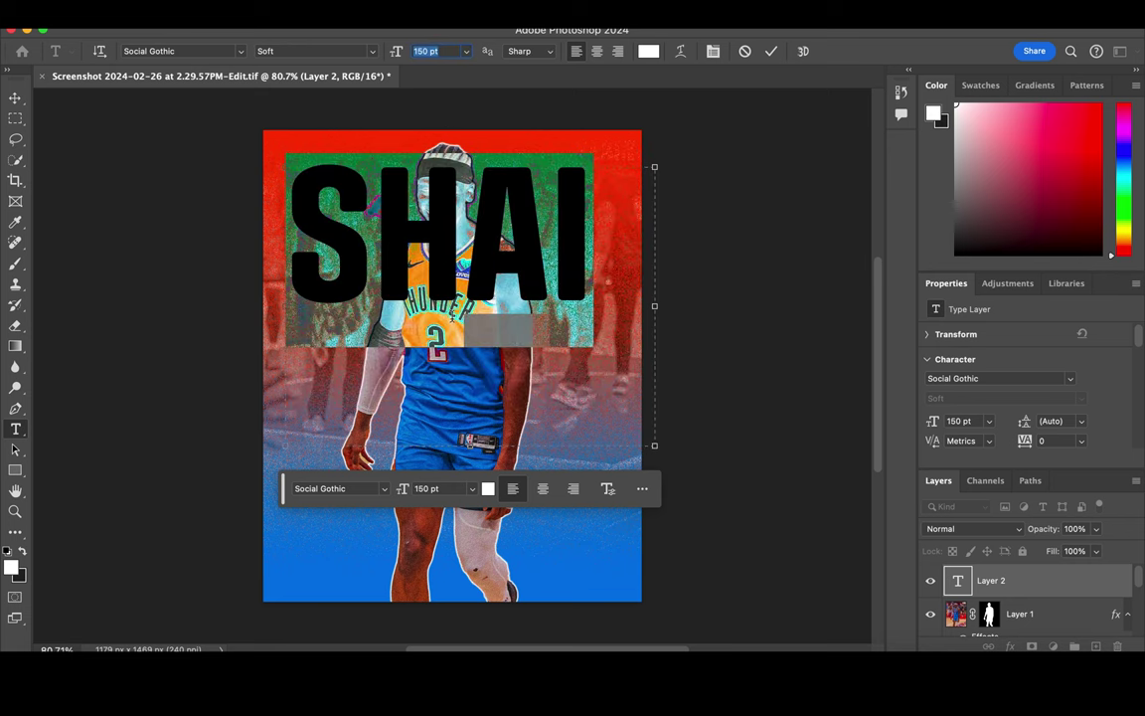
left_click(14, 98)
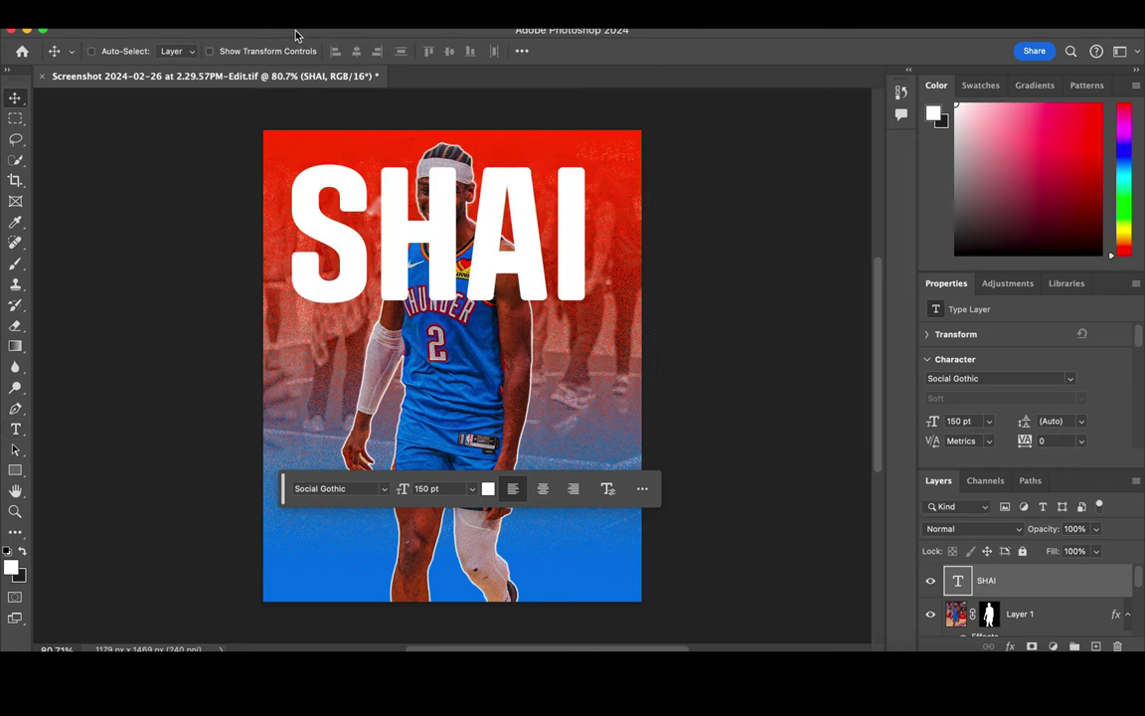
Enlarge SHAI, shift it left and down, and move its layer beneath the player
left_click(211, 50)
left_click_drag(655, 449, 709, 502)
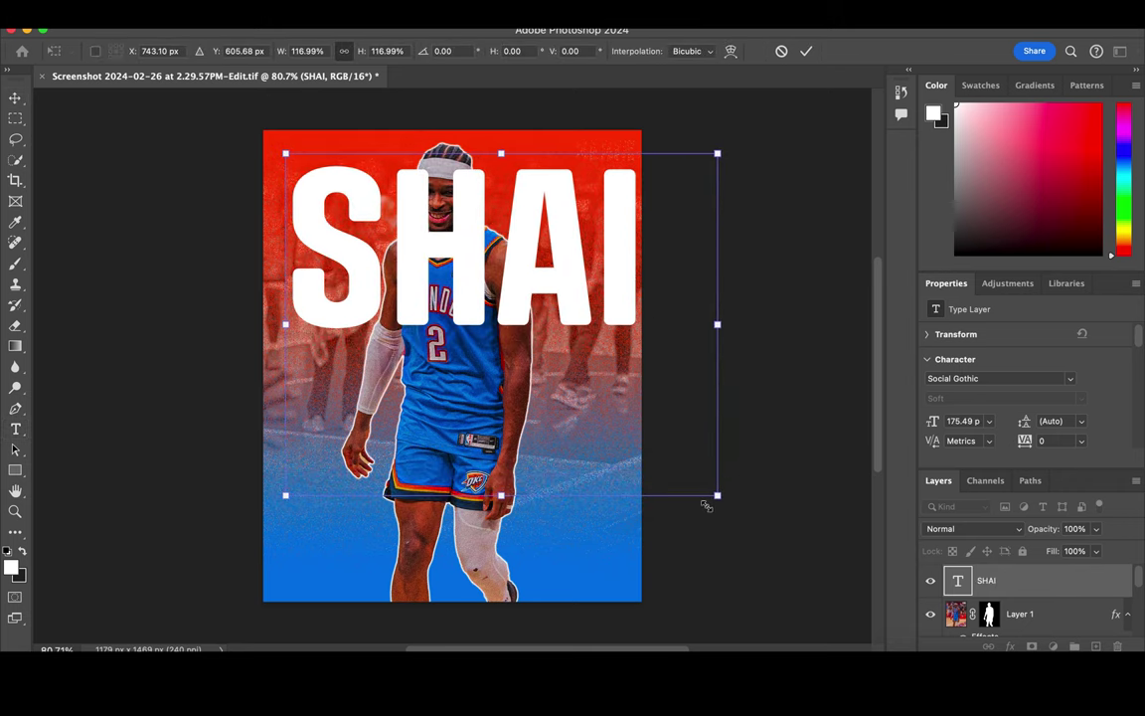
key("Return")
left_click_drag(575, 225, 556, 245)
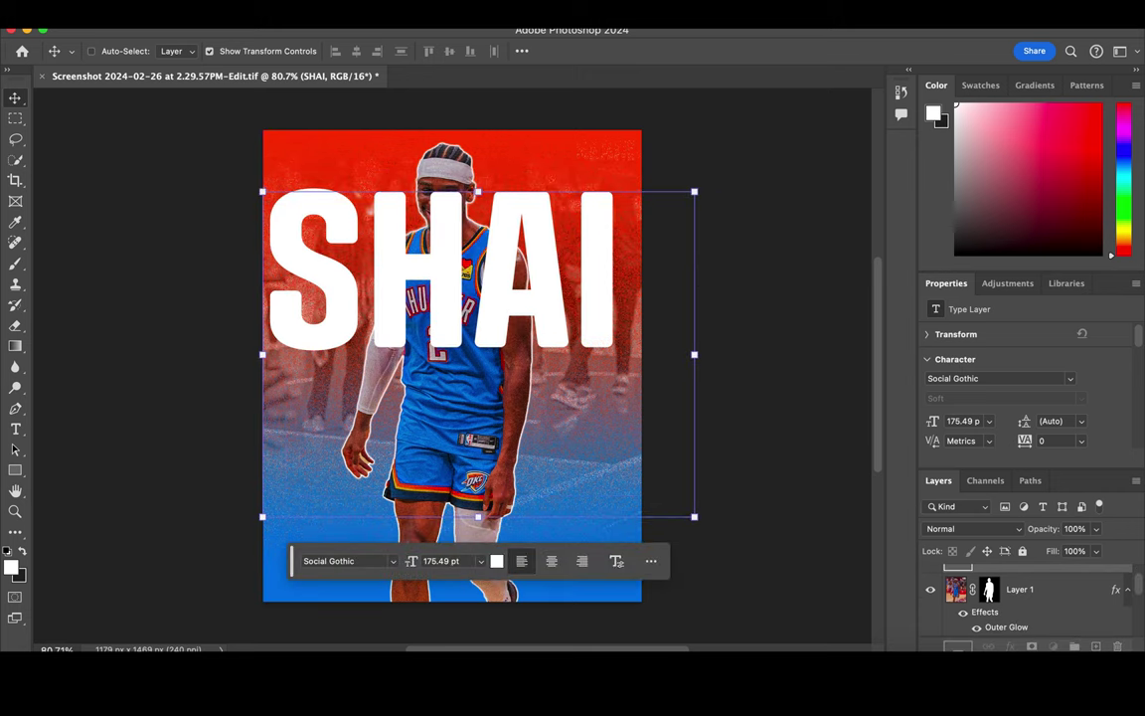
mouse_move(994, 590)
left_mouse_down()
mouse_move(987, 618)
mouse_move(989, 588)
left_mouse_up()
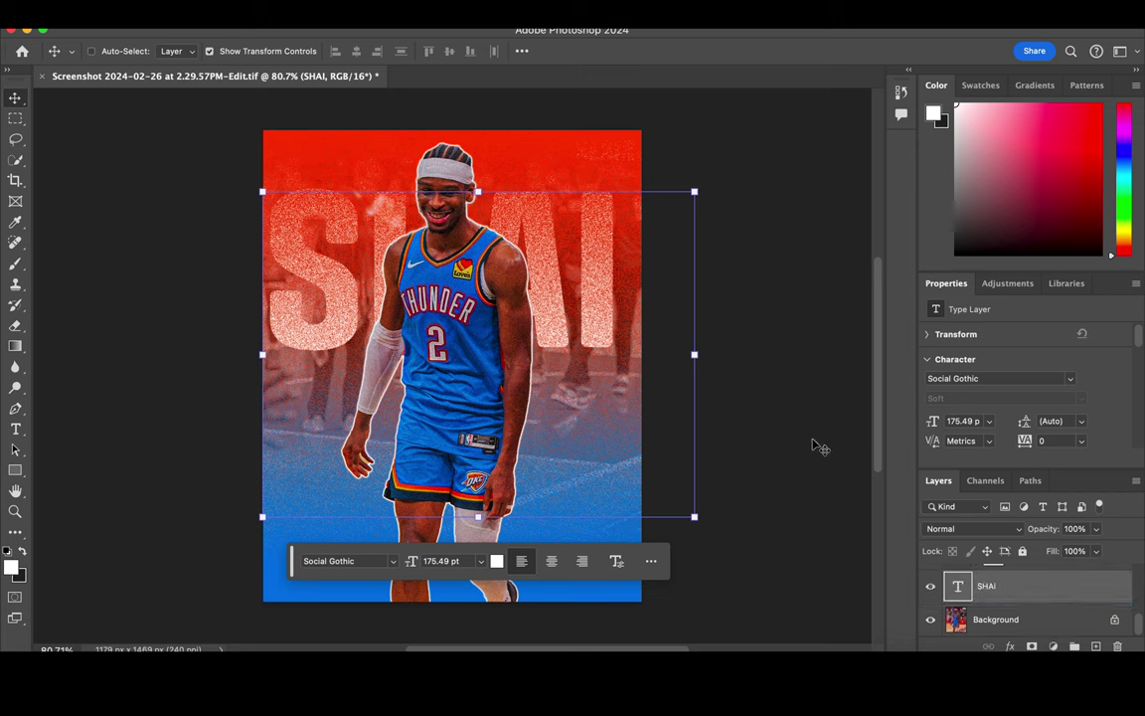
Scale SHAI up further to about 192.58 pt and position it behind the player
left_click(693, 517)
left_click_drag(694, 517, 716, 553)
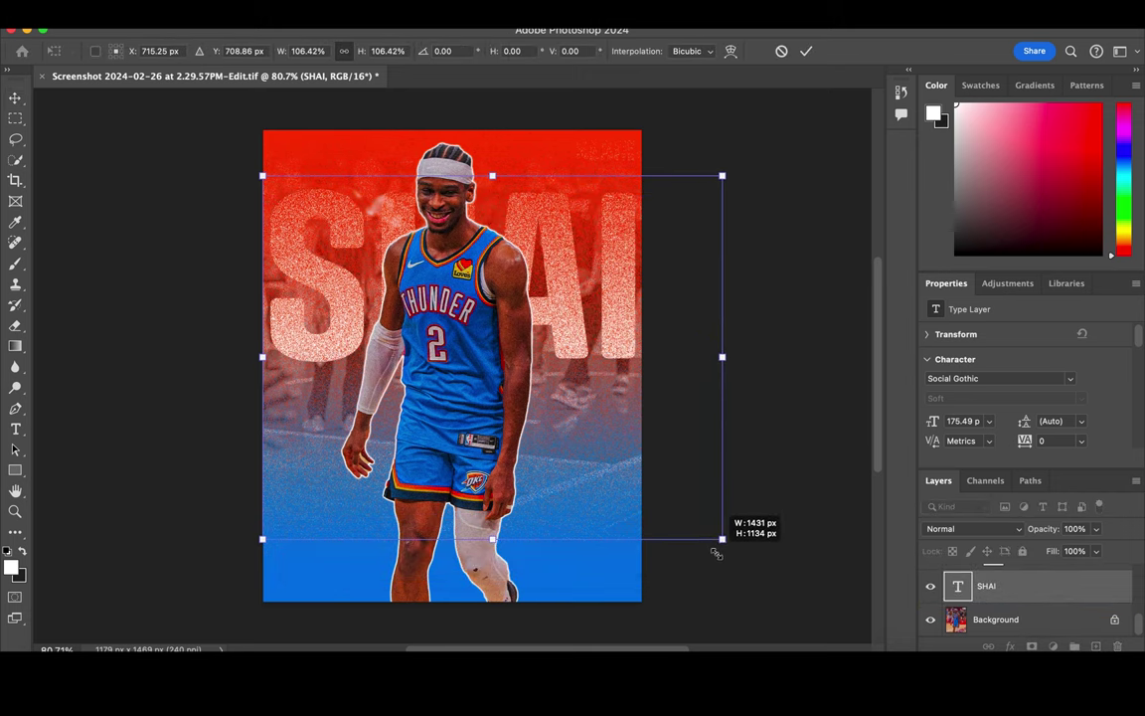
key("Return")
left_click_drag(557, 295, 574, 336)
left_click_drag(724, 567, 737, 583)
key("Return")
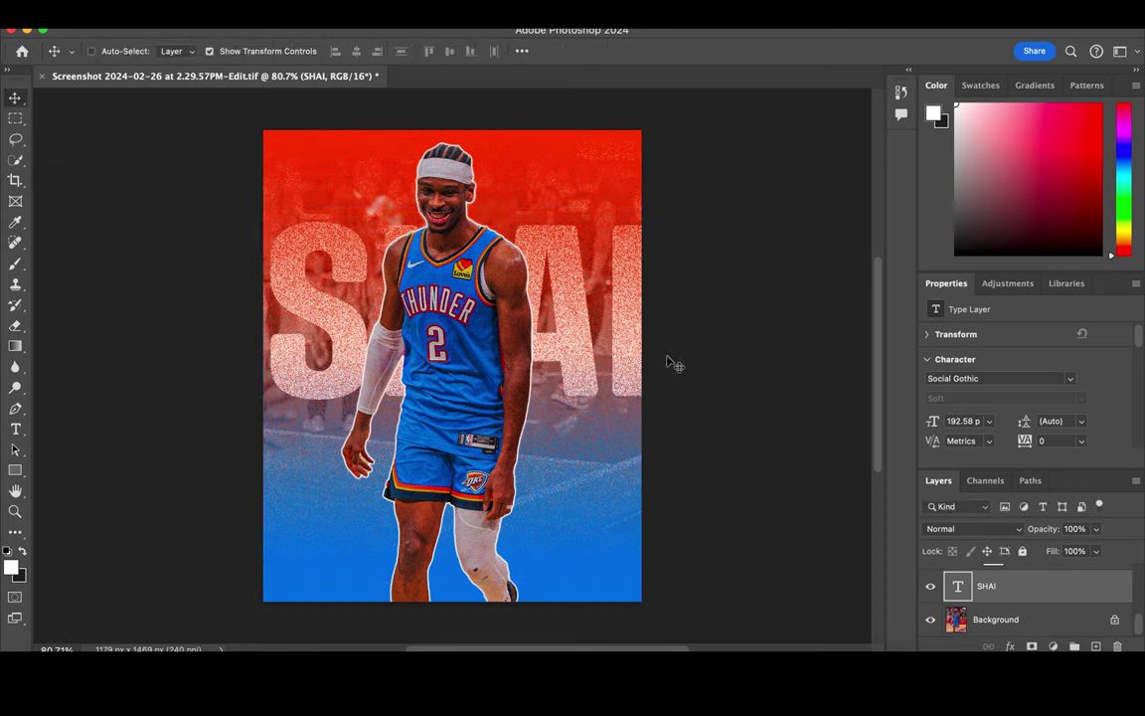
left_click_drag(661, 361, 659, 361)
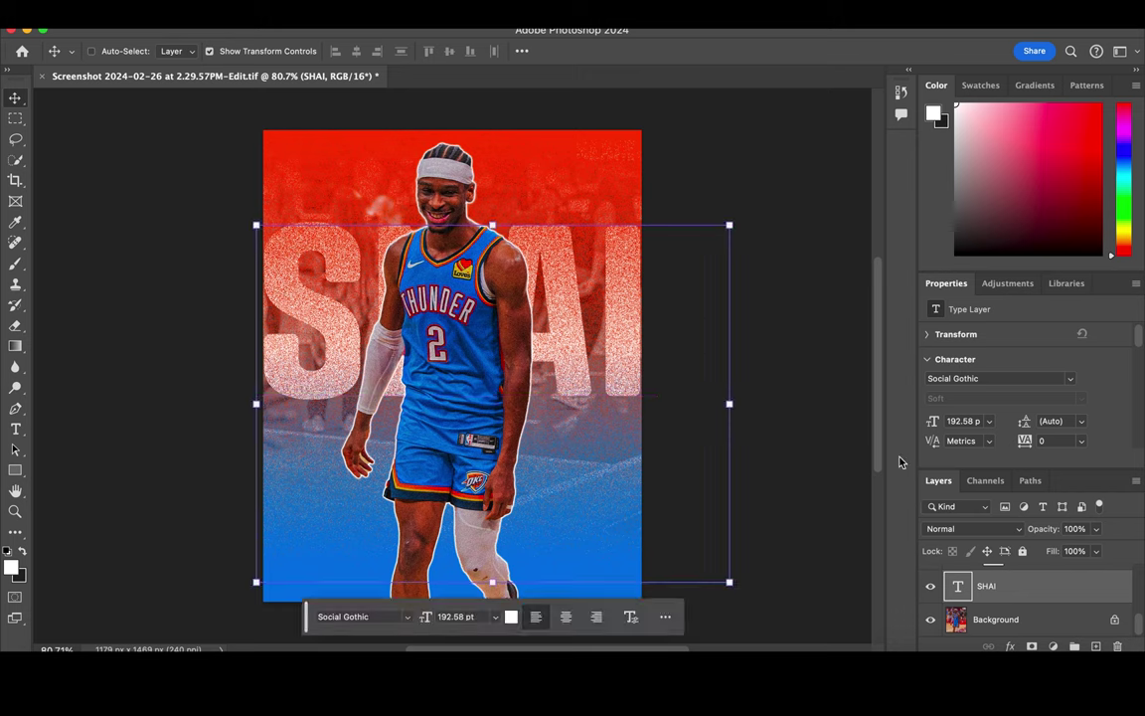
left_click(970, 529)
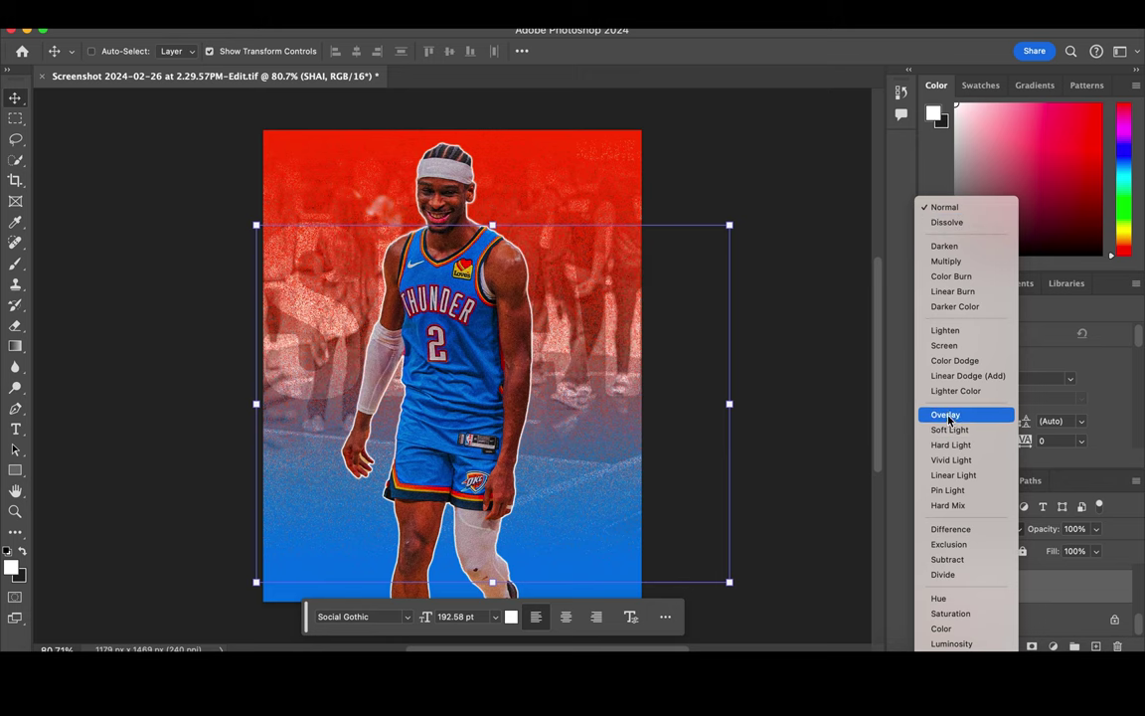
Set SHAI to Overlay, add a Color Dodge duplicate, and reorder SHAI copy in the stack
left_click(949, 417)
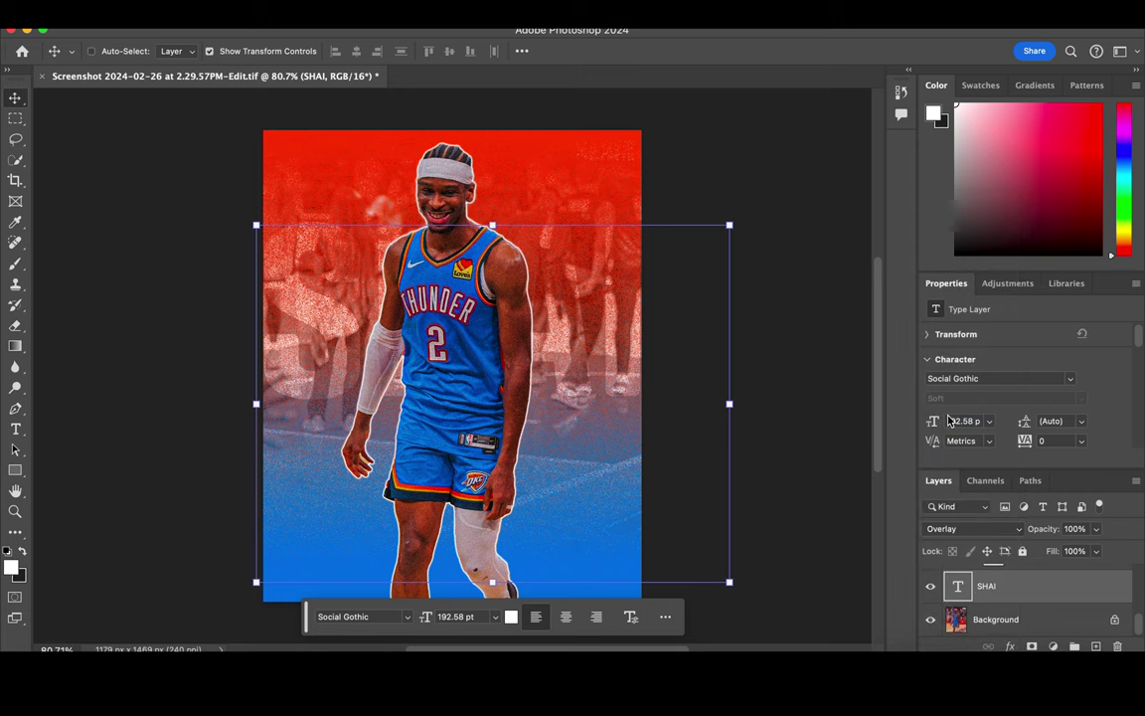
key("ctrl+j")
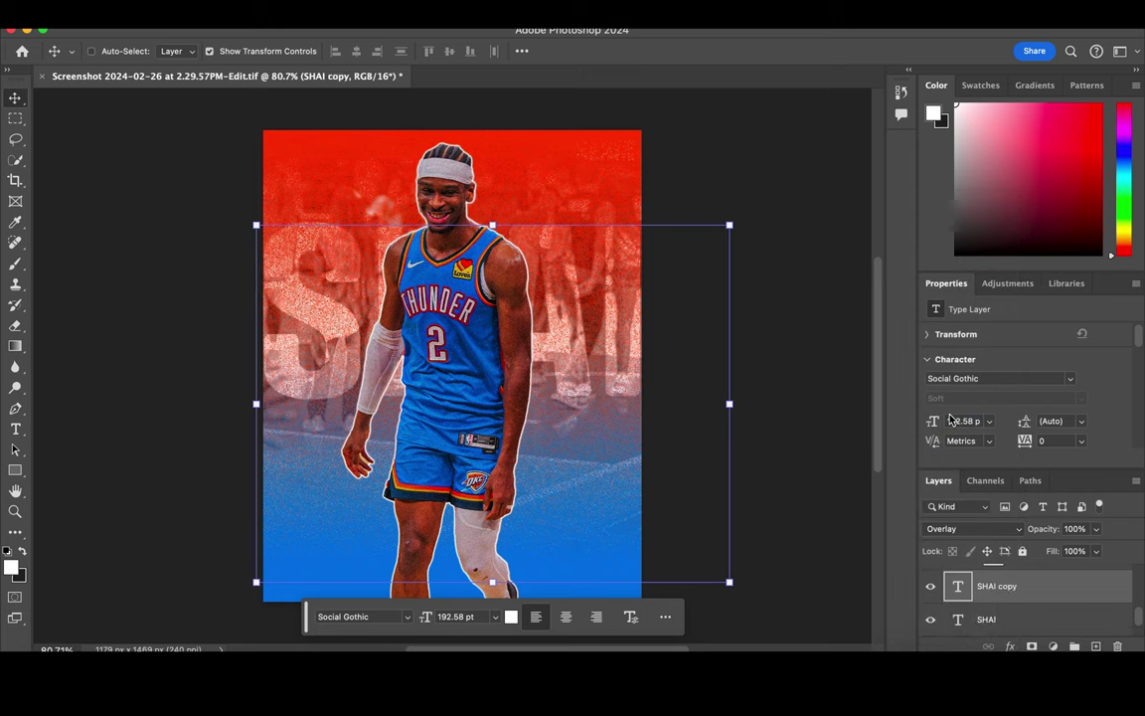
left_click(969, 529)
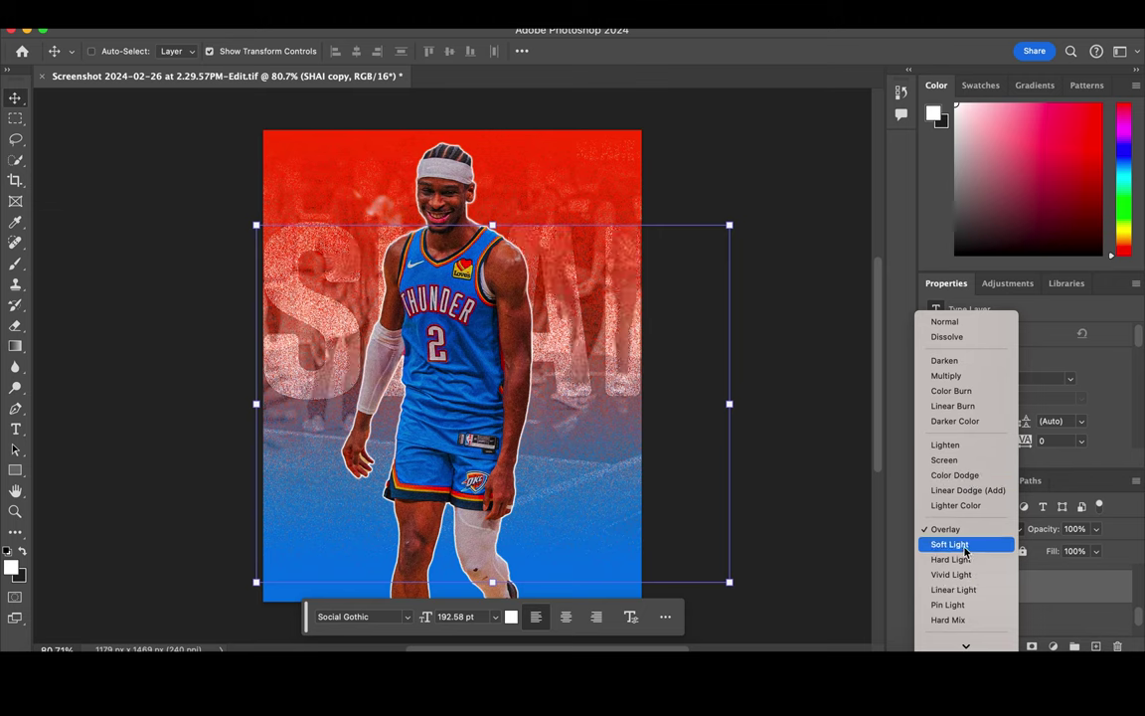
left_click(959, 477)
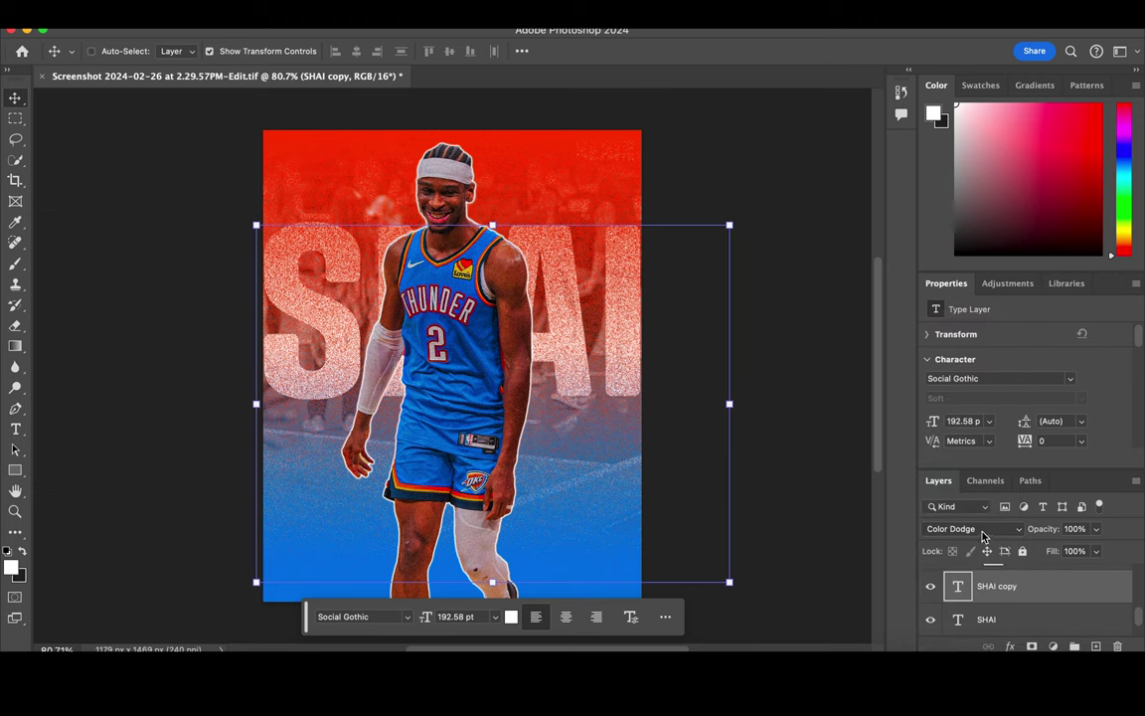
left_click(210, 51)
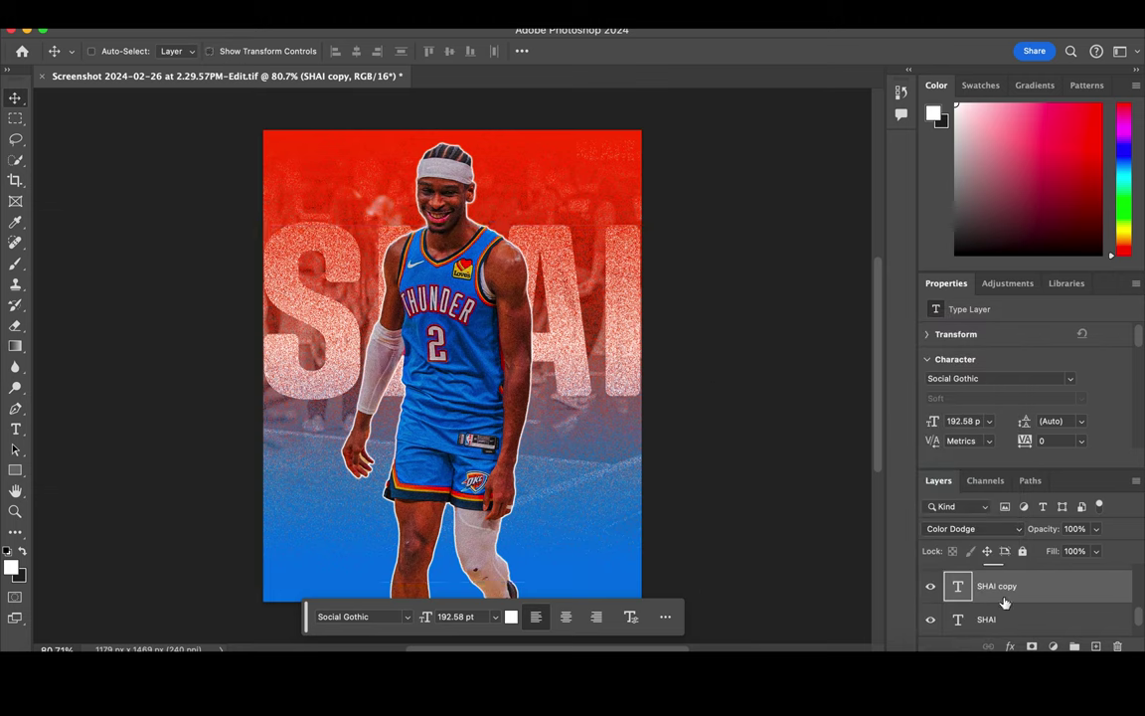
scroll(1017, 622, "up", 1)
mouse_move(1017, 621)
left_mouse_down()
mouse_move(1017, 564)
mouse_move(1001, 579)
mouse_move(1001, 565)
mouse_move(1030, 594)
left_mouse_up()
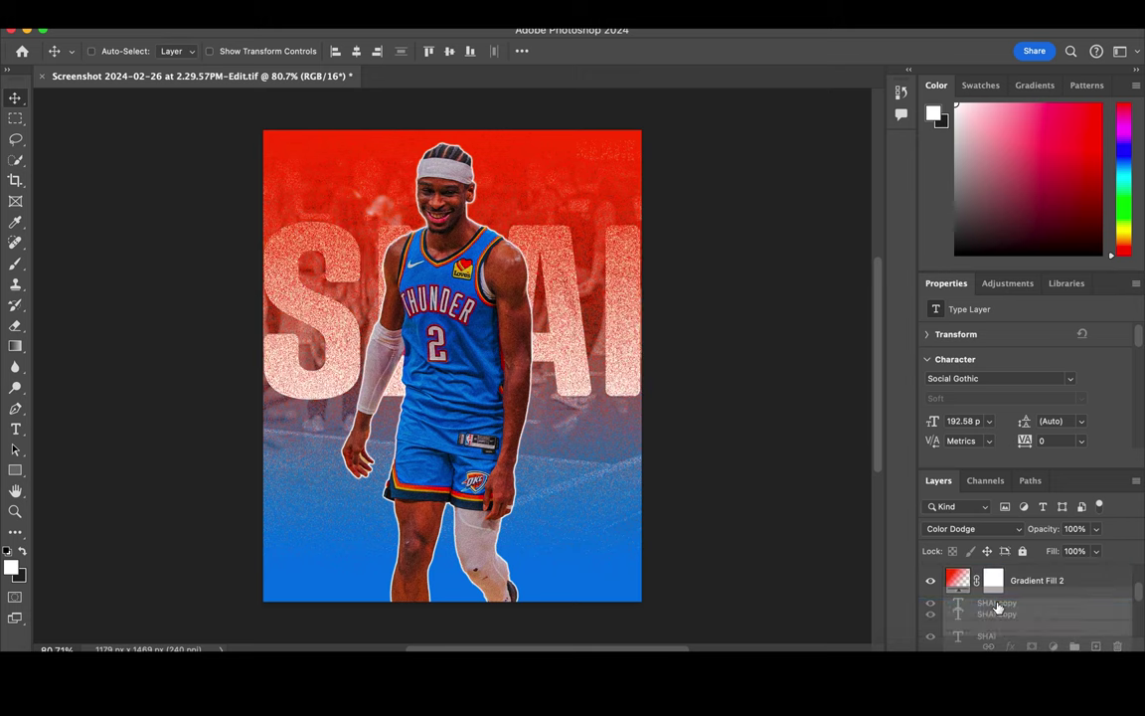
left_click(1026, 614)
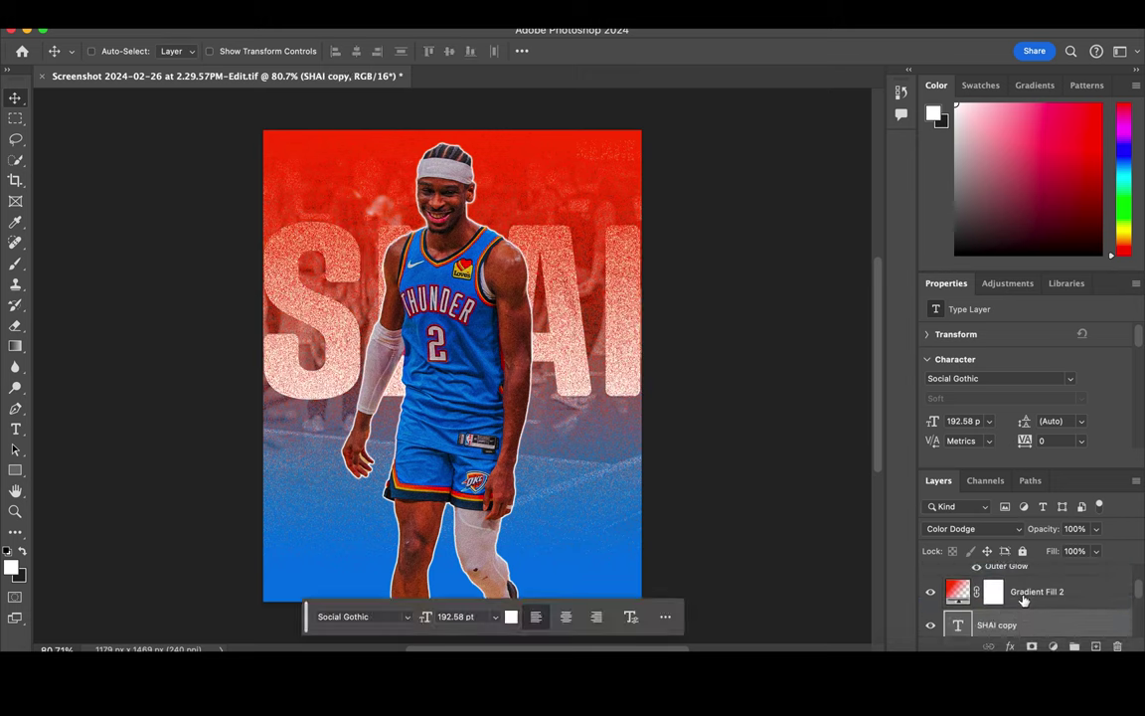